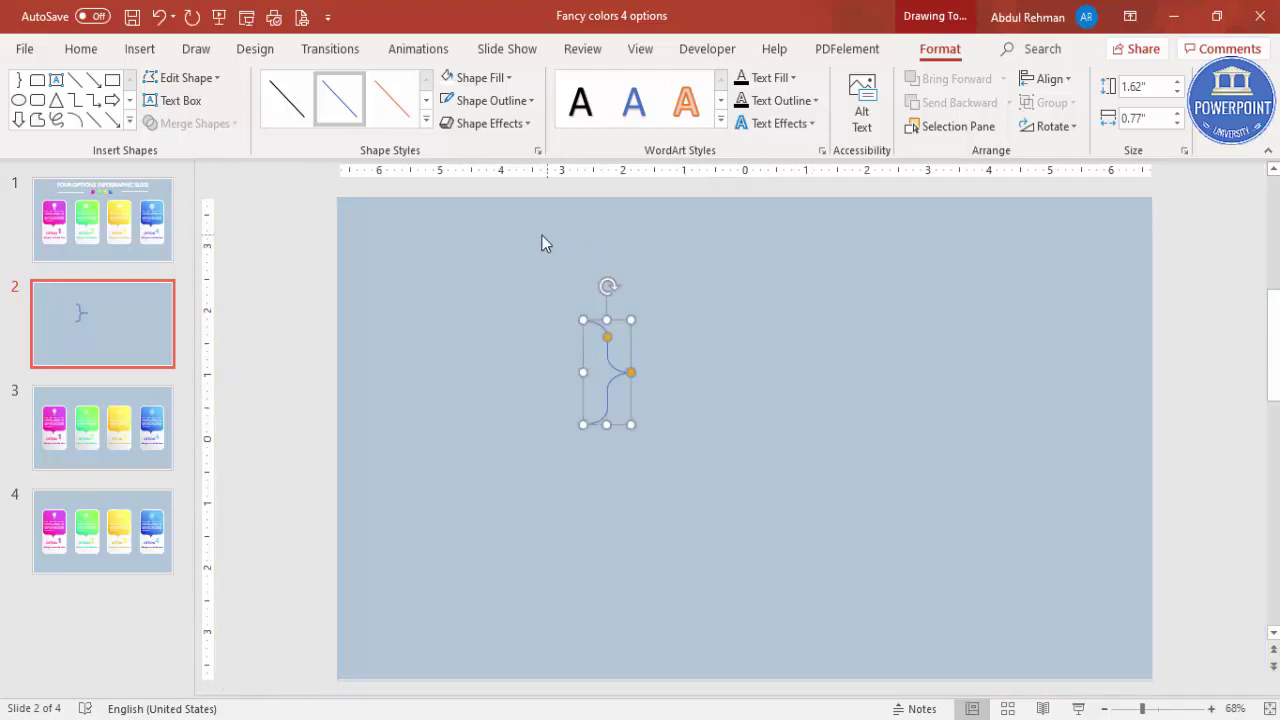
Step: Fill the brace gold-yellow and remove its outline
click(478, 77)
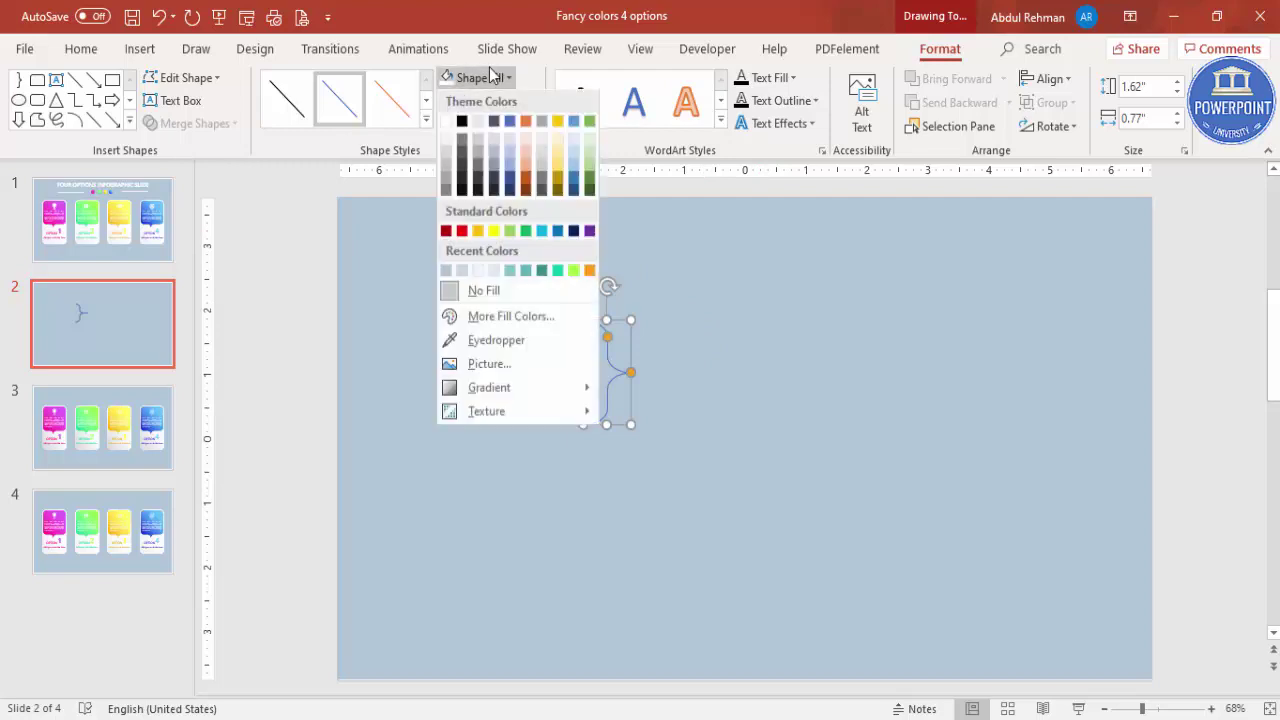
click(478, 231)
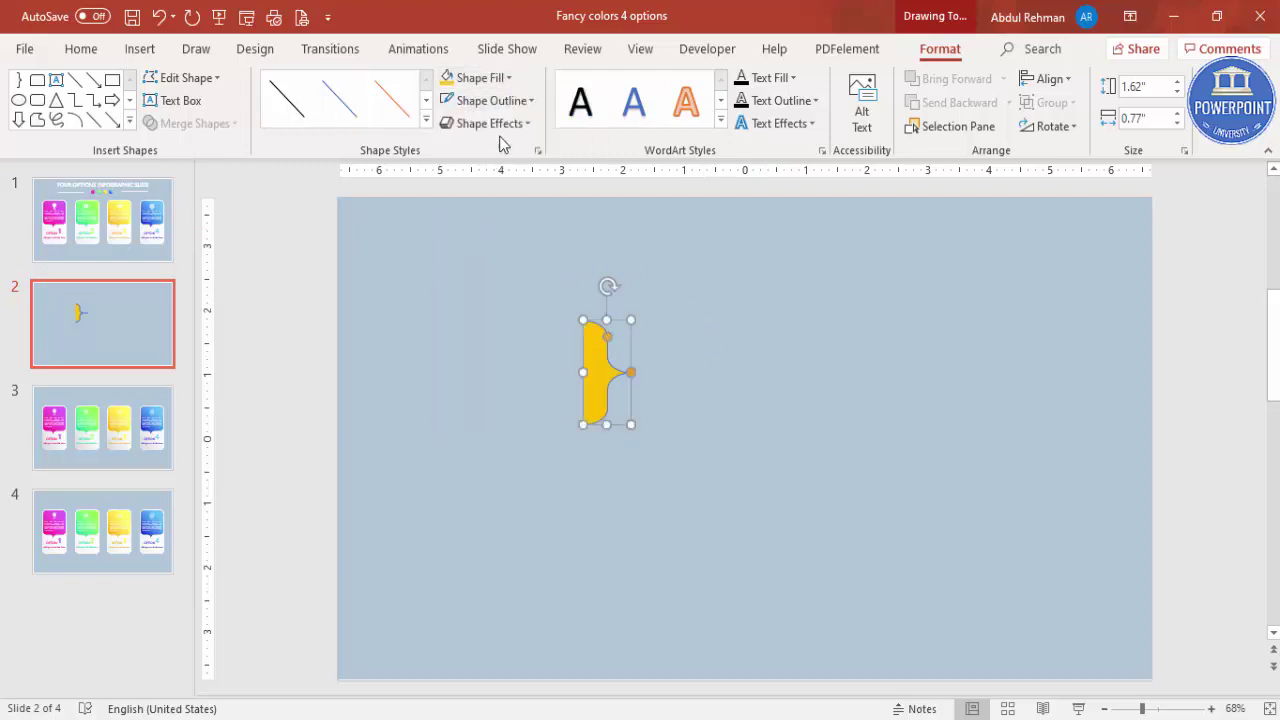
click(512, 101)
click(508, 314)
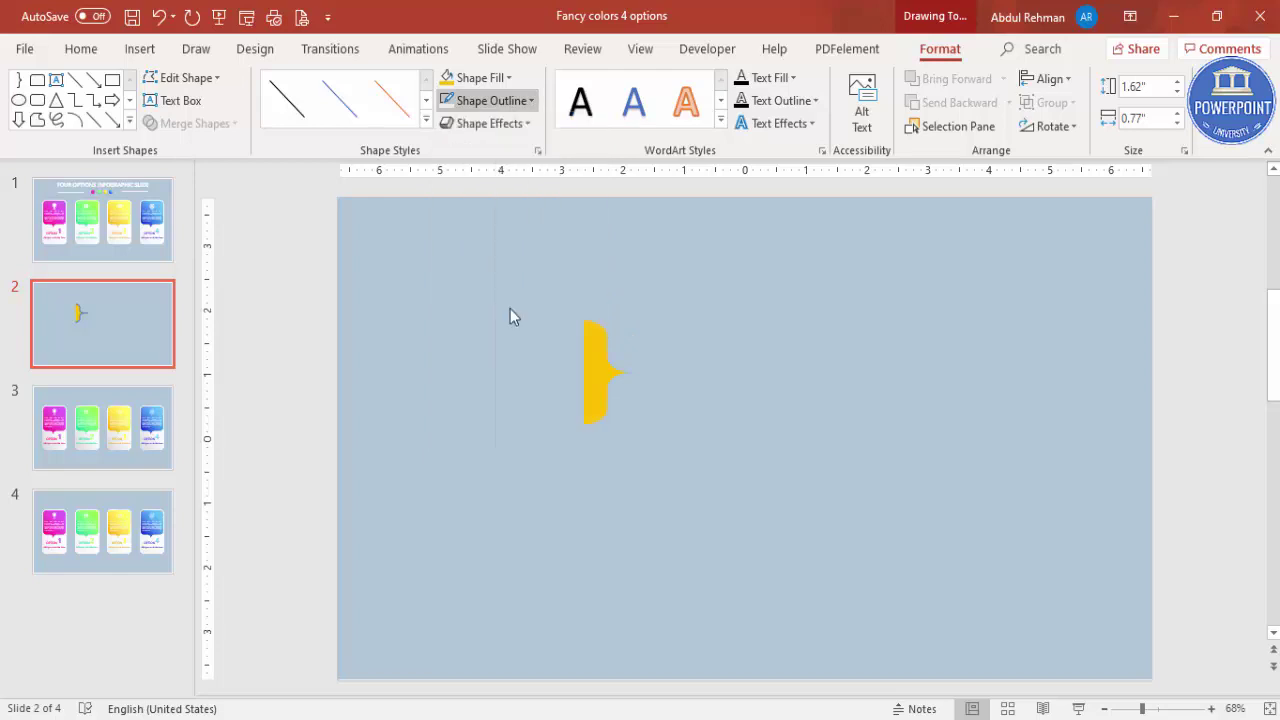
Step: Rotate the brace 90° right and widen it to 2.01" by 0.77"
click(1052, 126)
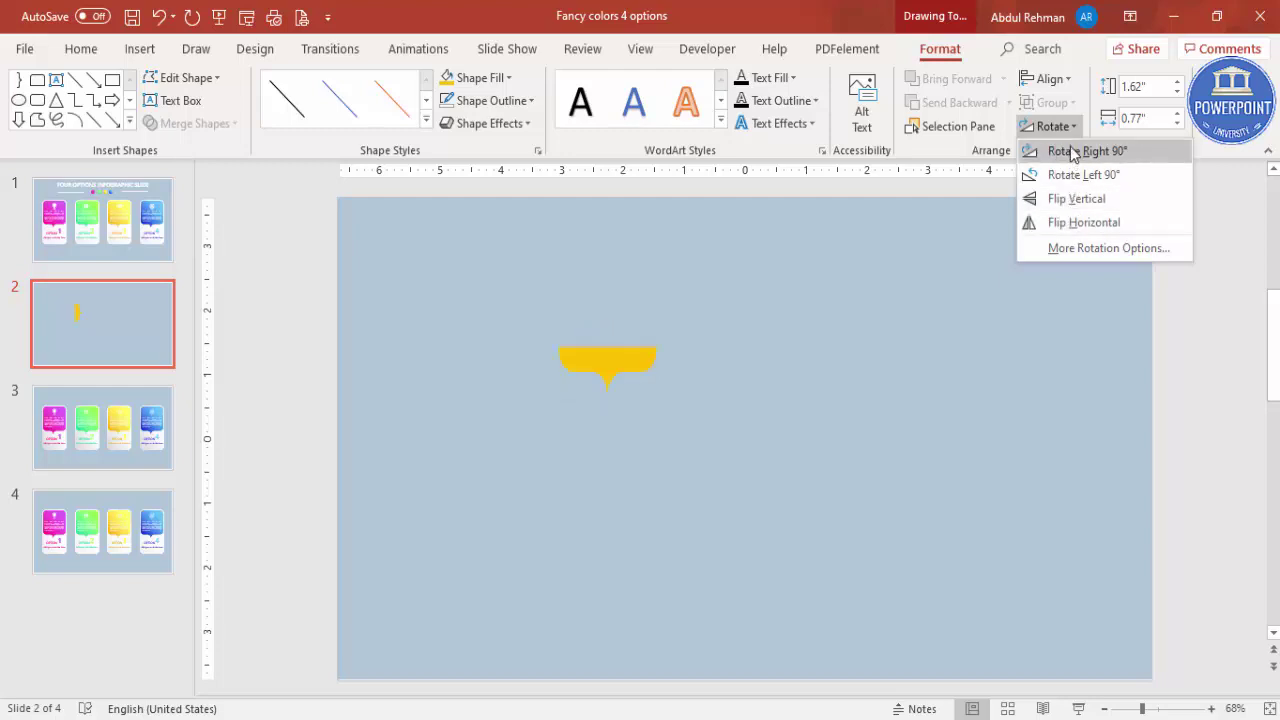
click(1080, 151)
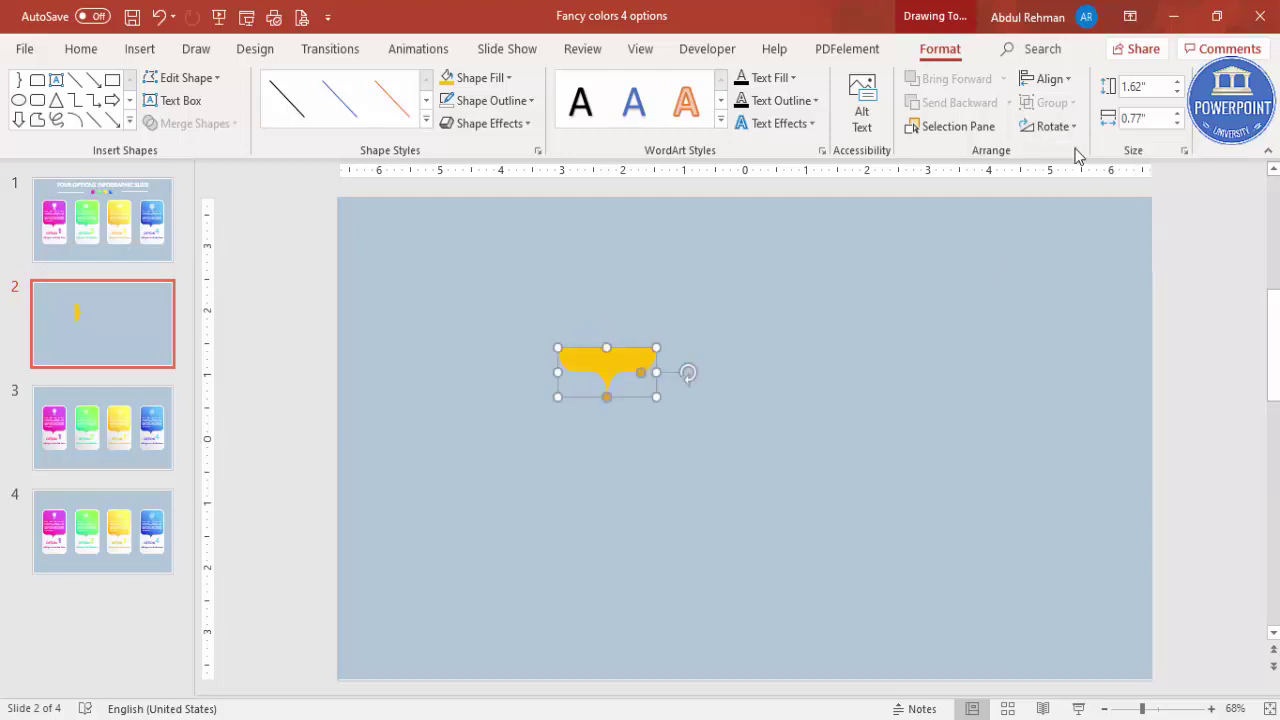
drag(655, 397, 634, 414)
click(813, 423)
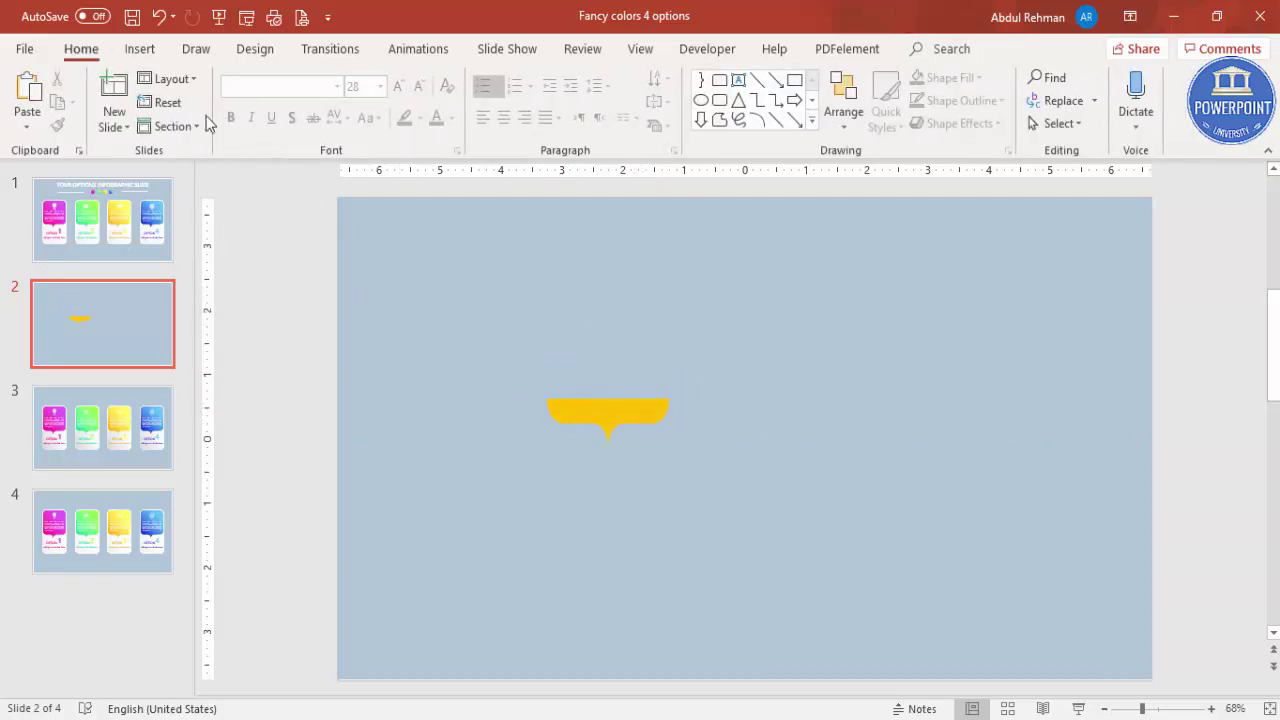
Step: Draw a Top Corners Rounded rectangle above the yellow brace
click(140, 49)
click(303, 132)
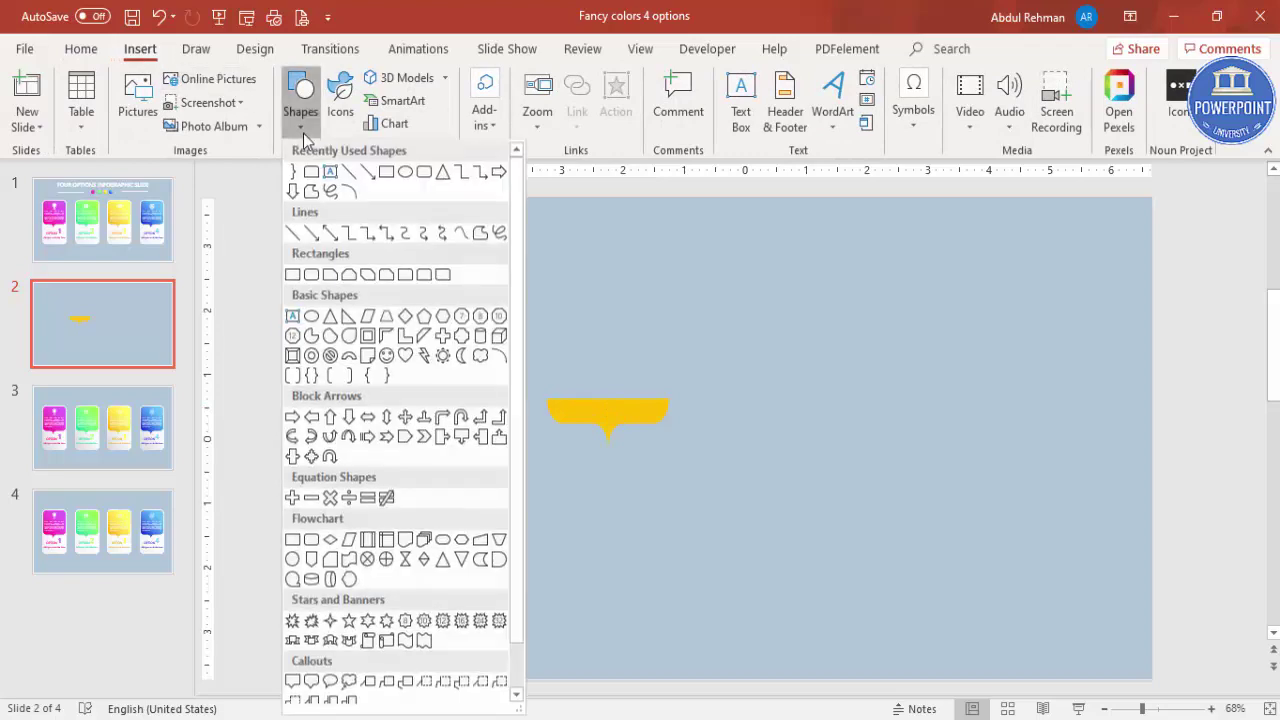
click(424, 275)
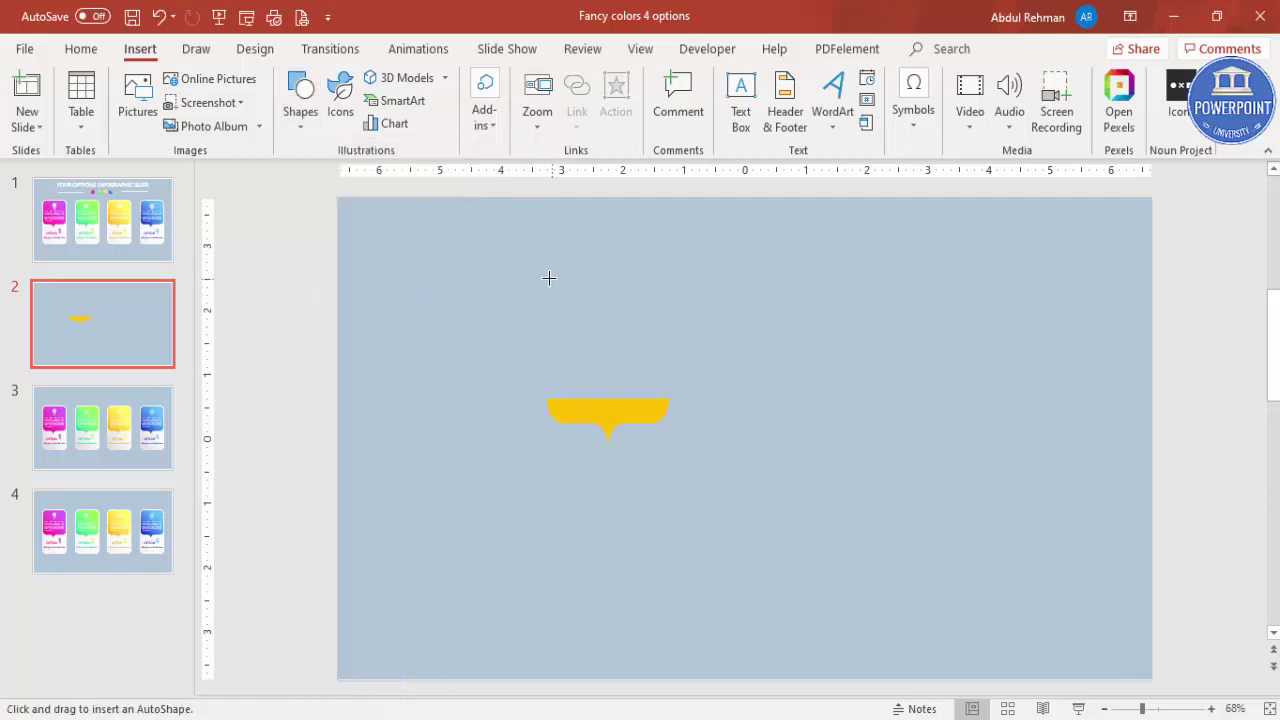
drag(540, 277, 670, 398)
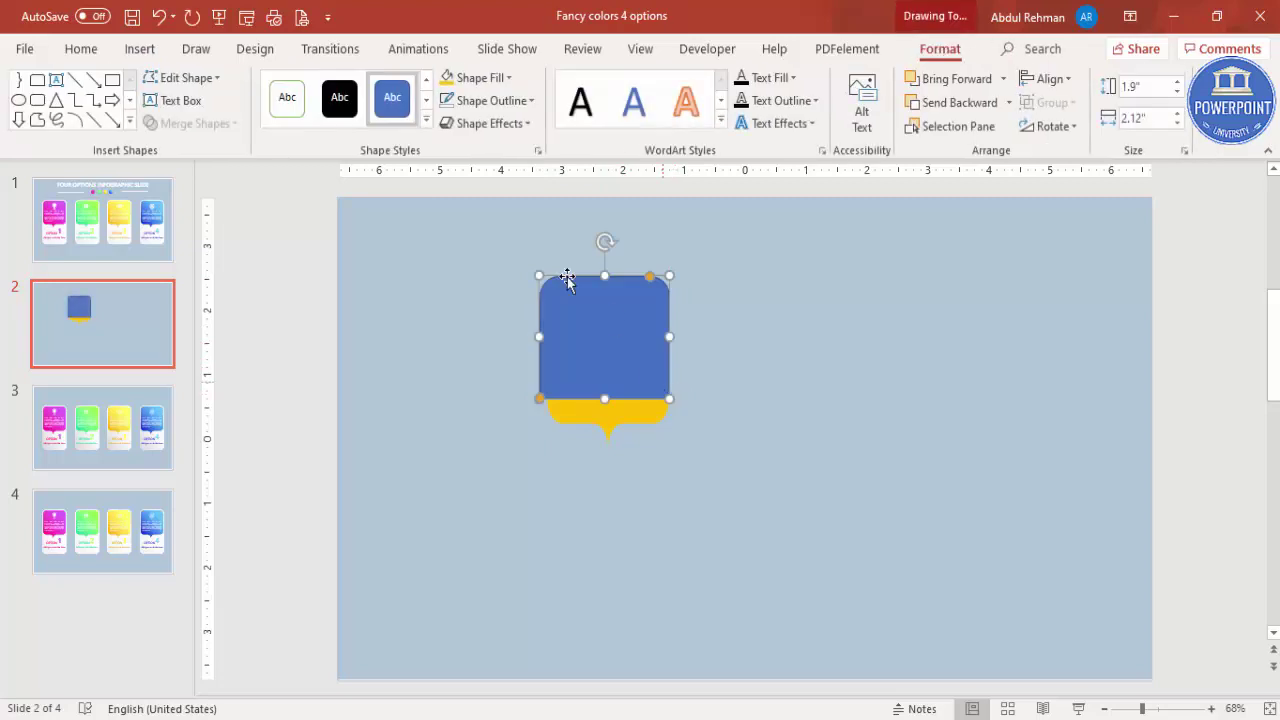
Step: Fill the rectangle yellow with no outline and resize it to 1.9" by 2.01"
click(446, 82)
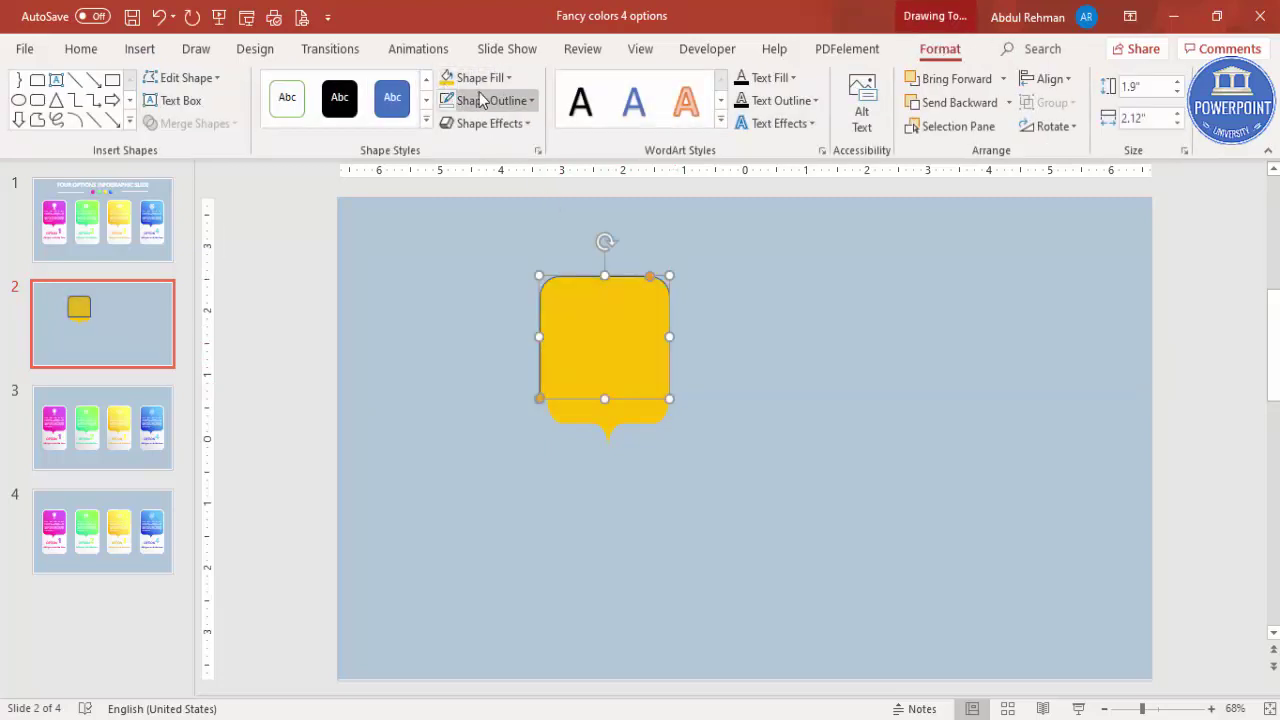
click(503, 100)
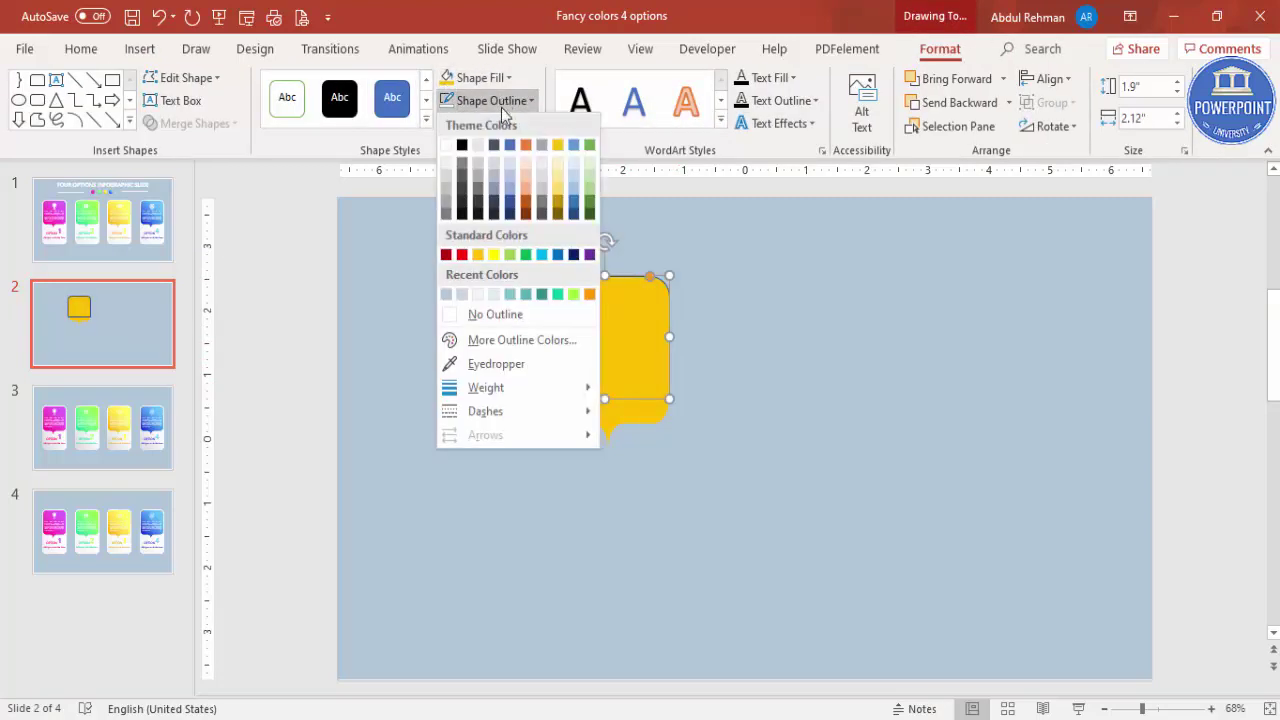
click(512, 316)
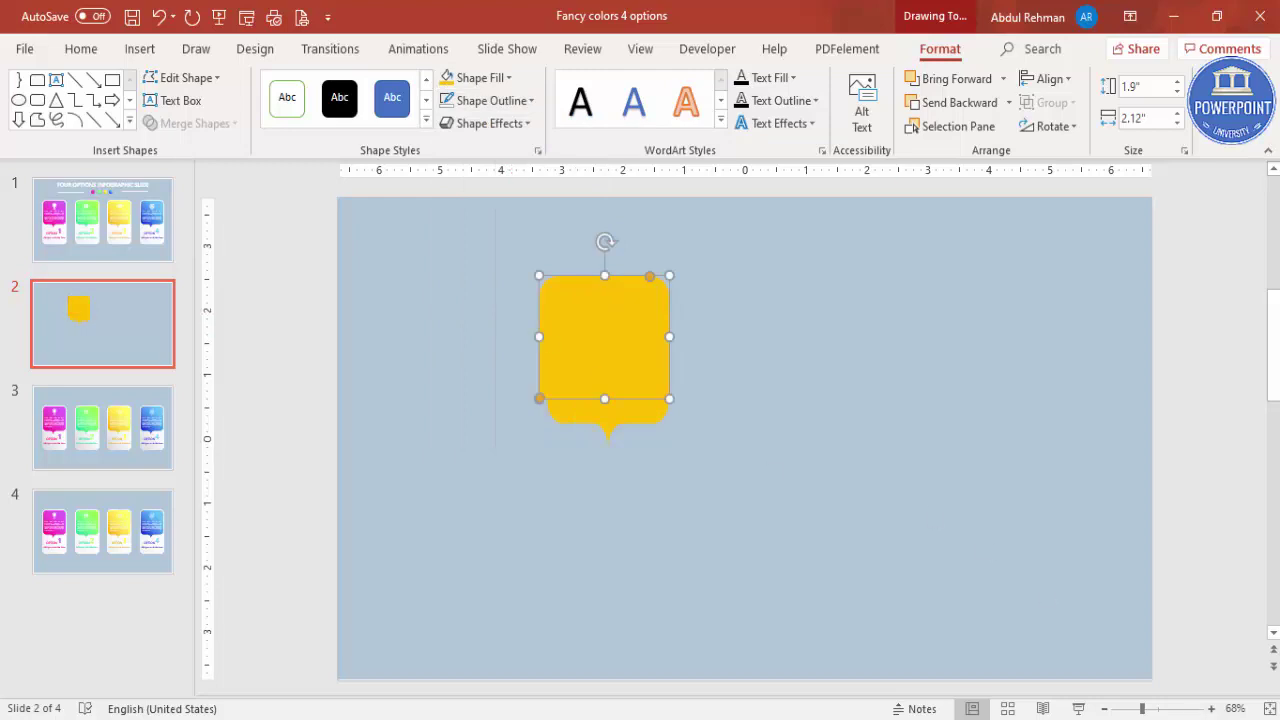
click(1177, 709)
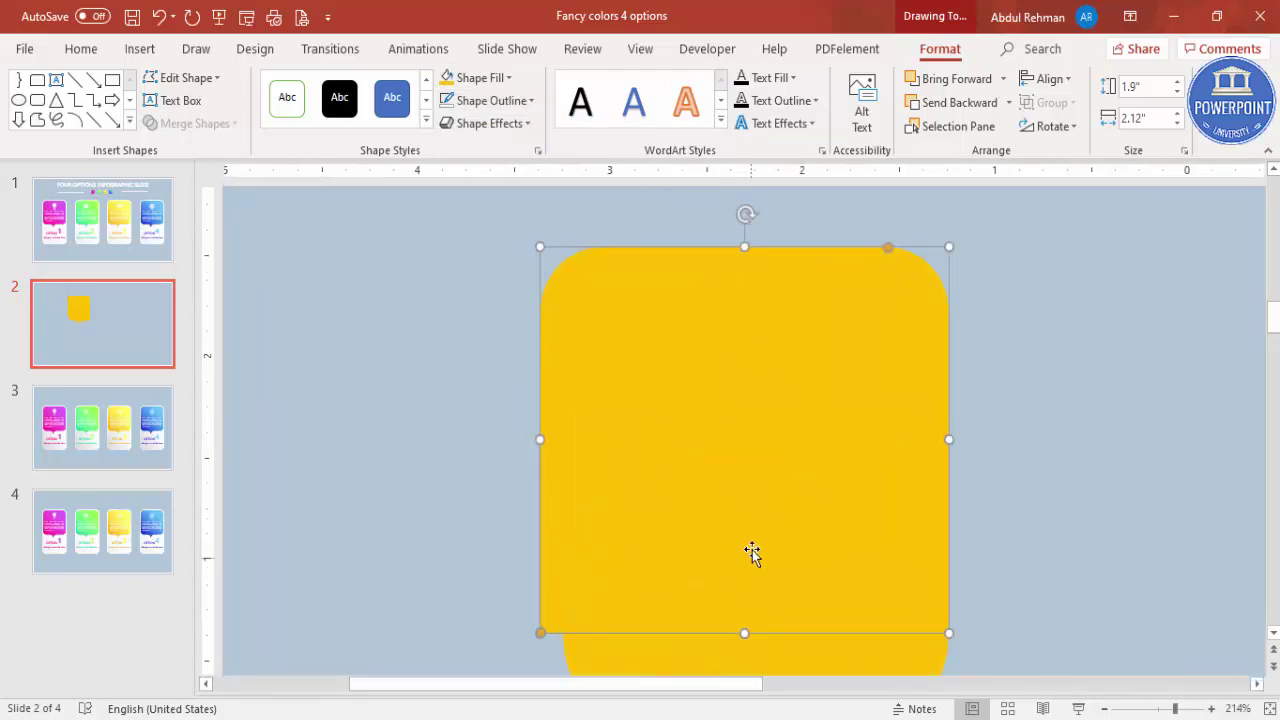
drag(541, 438, 560, 437)
scroll(1034, 434, down, 1)
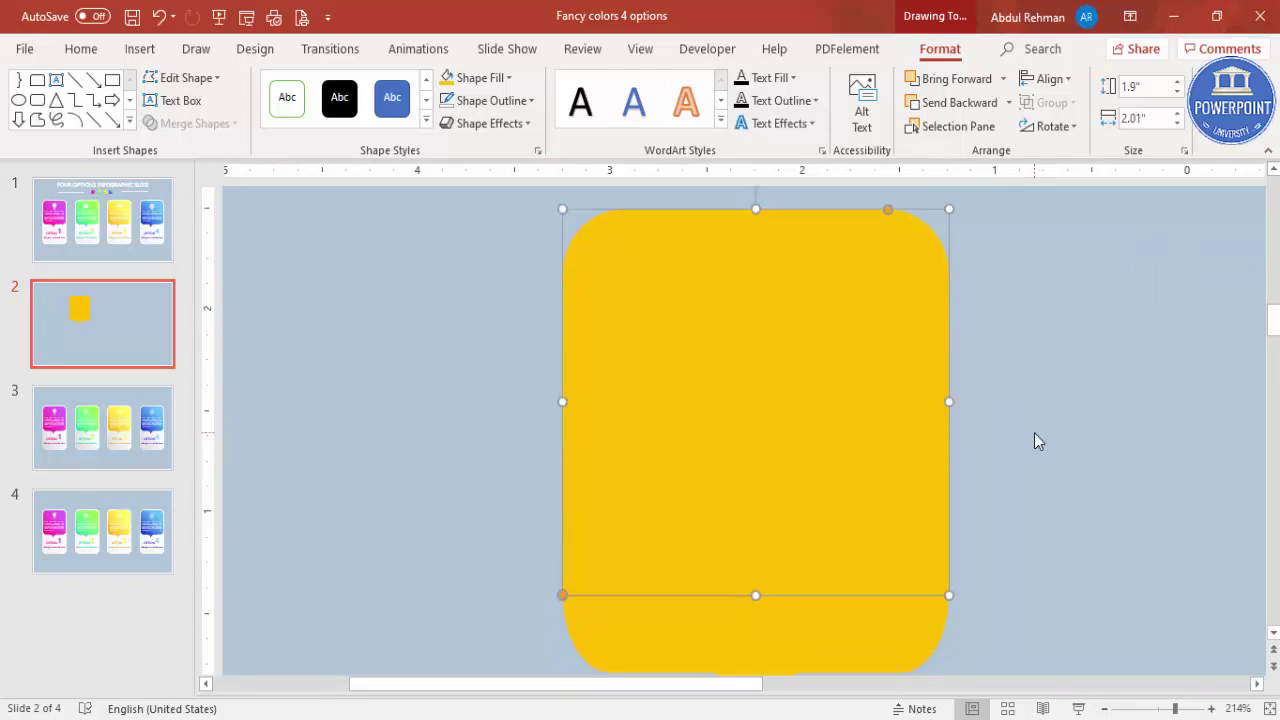
click(1270, 708)
click(778, 456)
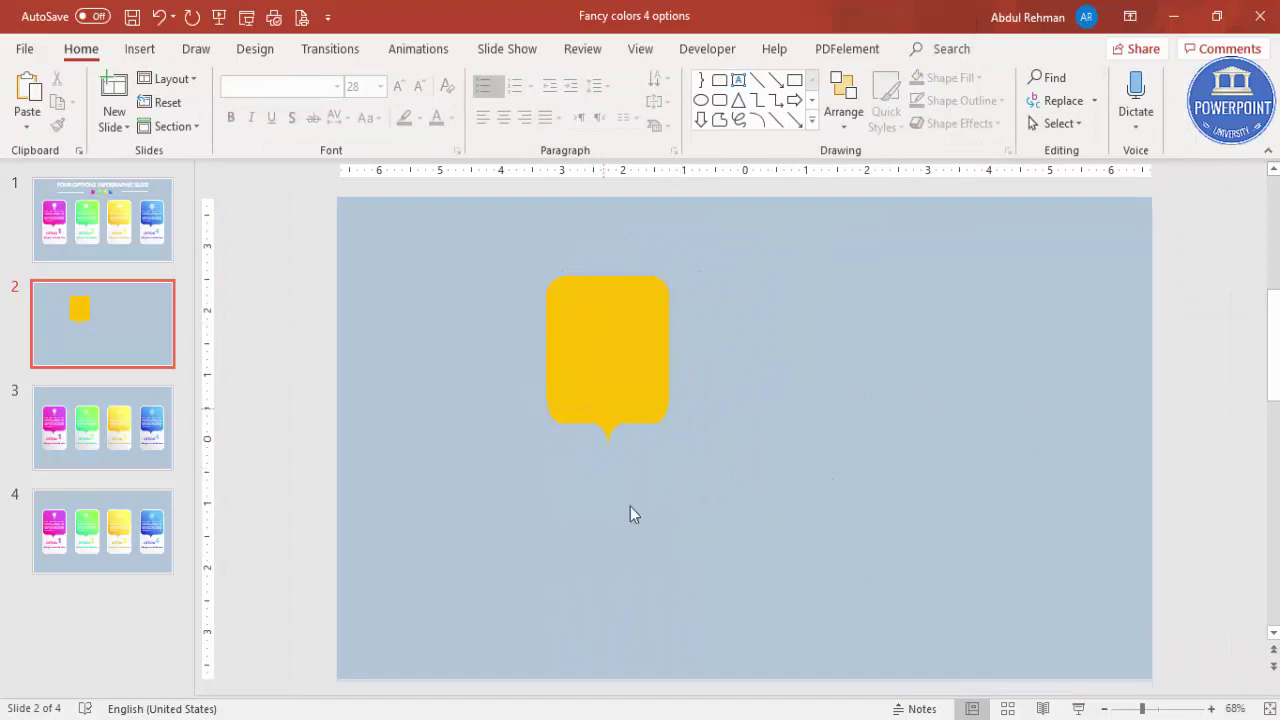
Step: Union the rectangle and brace into one 2.67" by 2.01" speech-bubble shape
drag(499, 259, 759, 523)
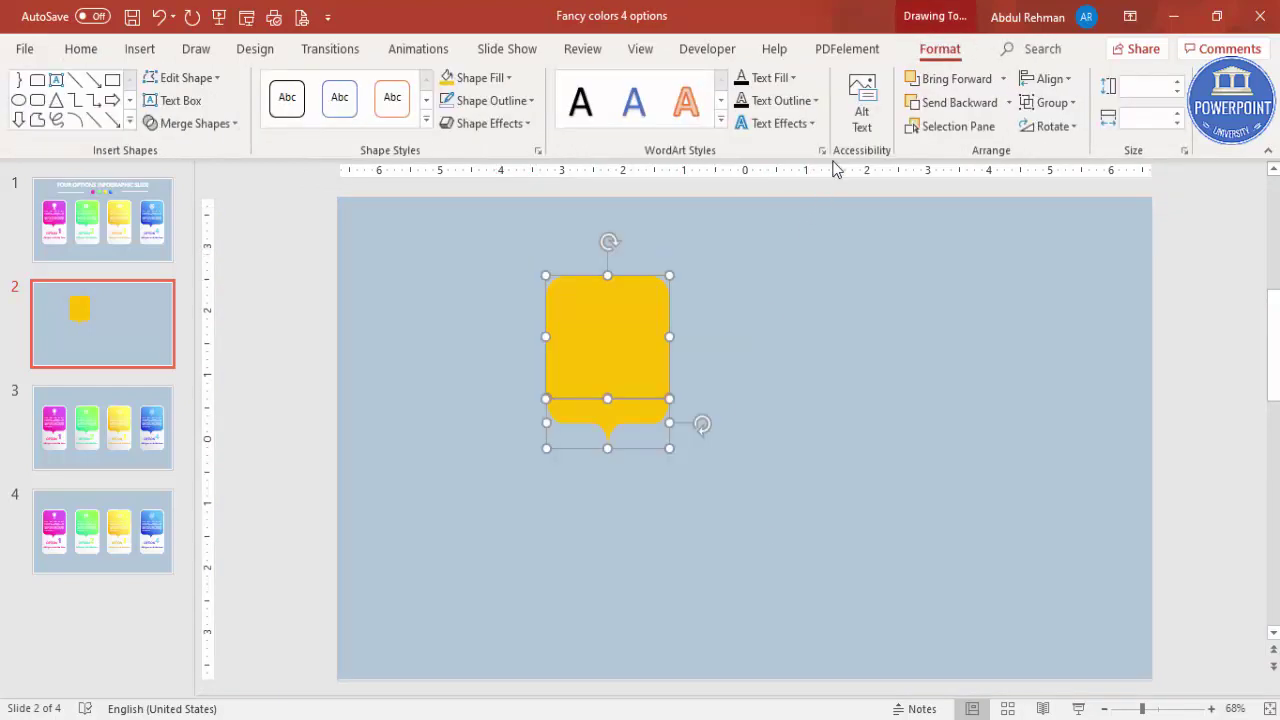
click(210, 125)
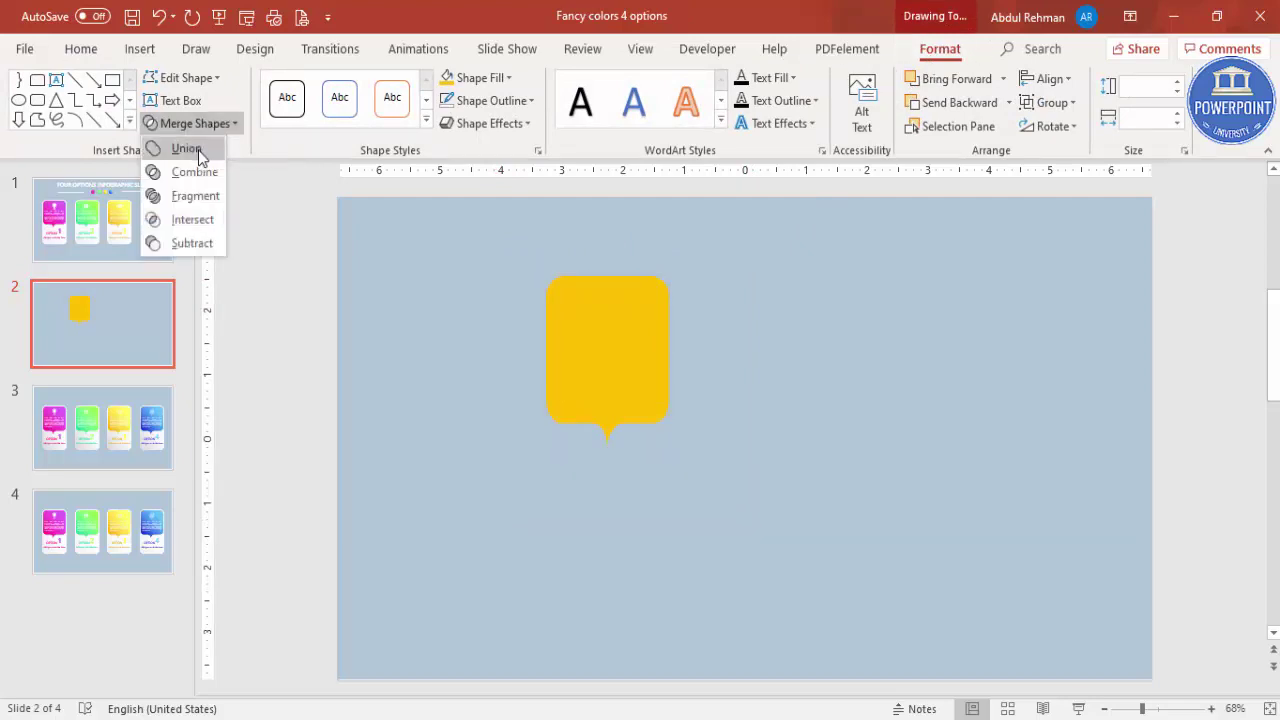
click(199, 151)
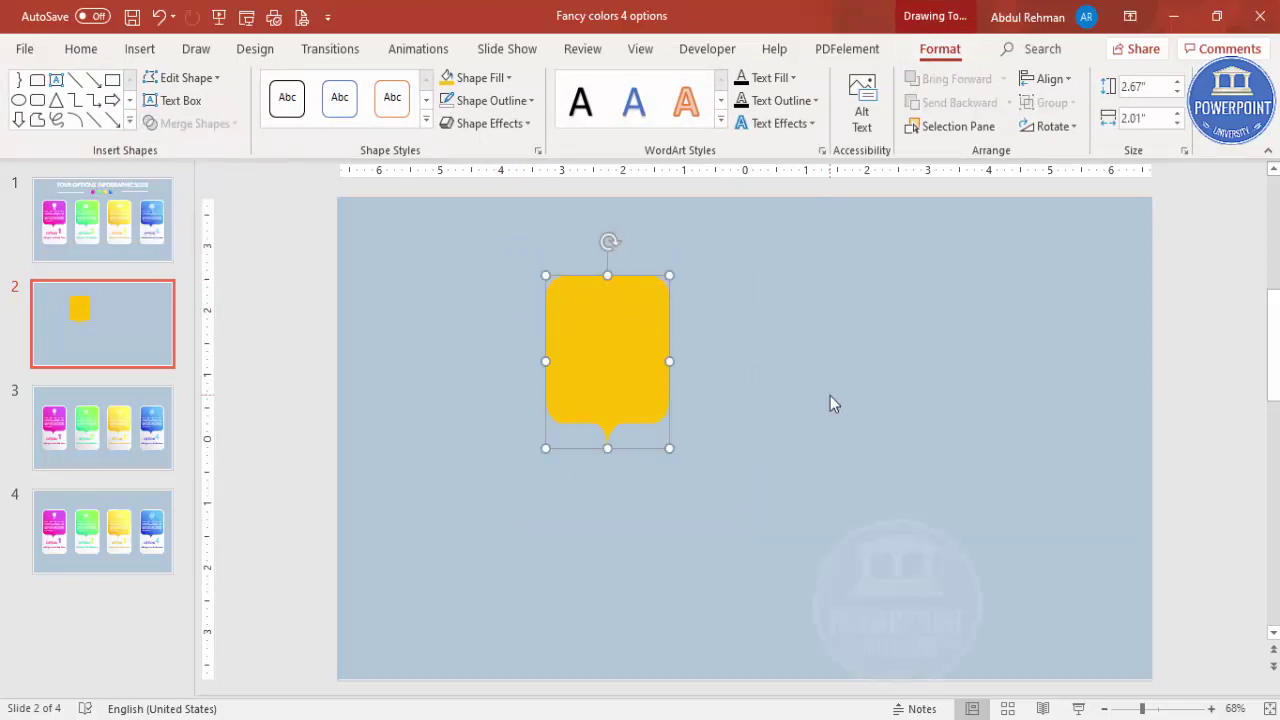
click(679, 527)
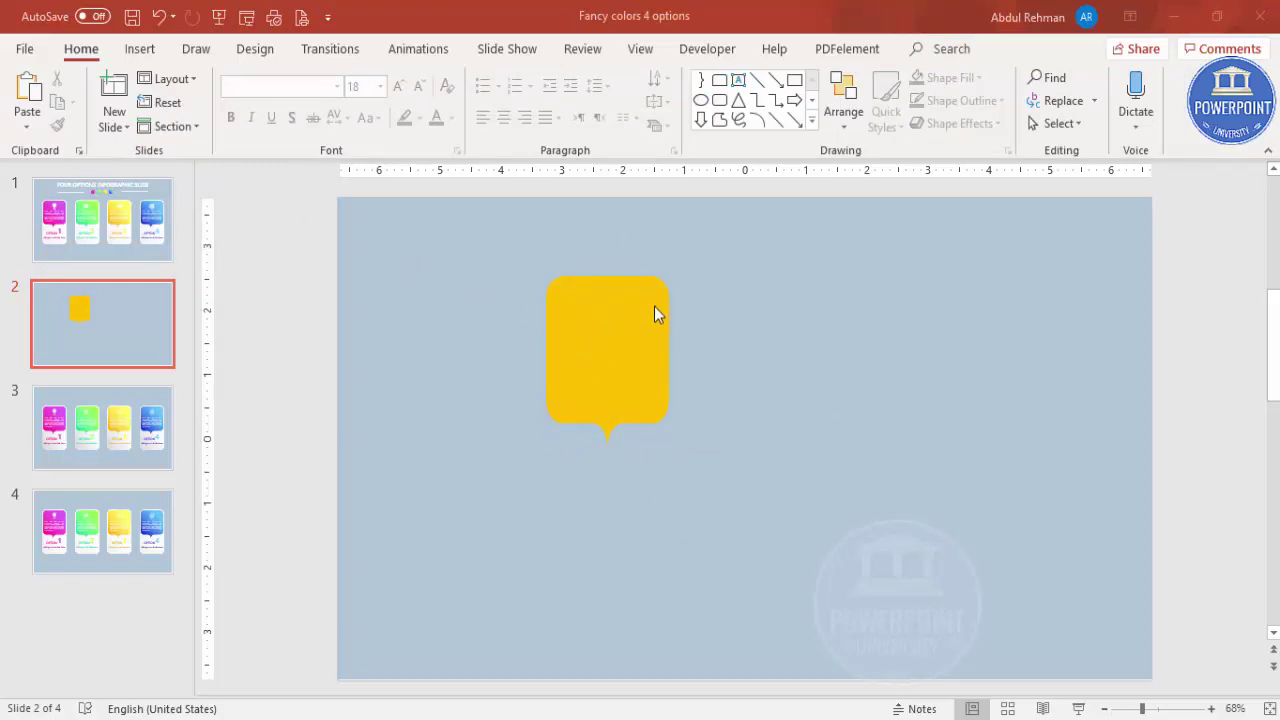
Step: Duplicate the yellow speech bubble to its right
click(140, 48)
click(298, 110)
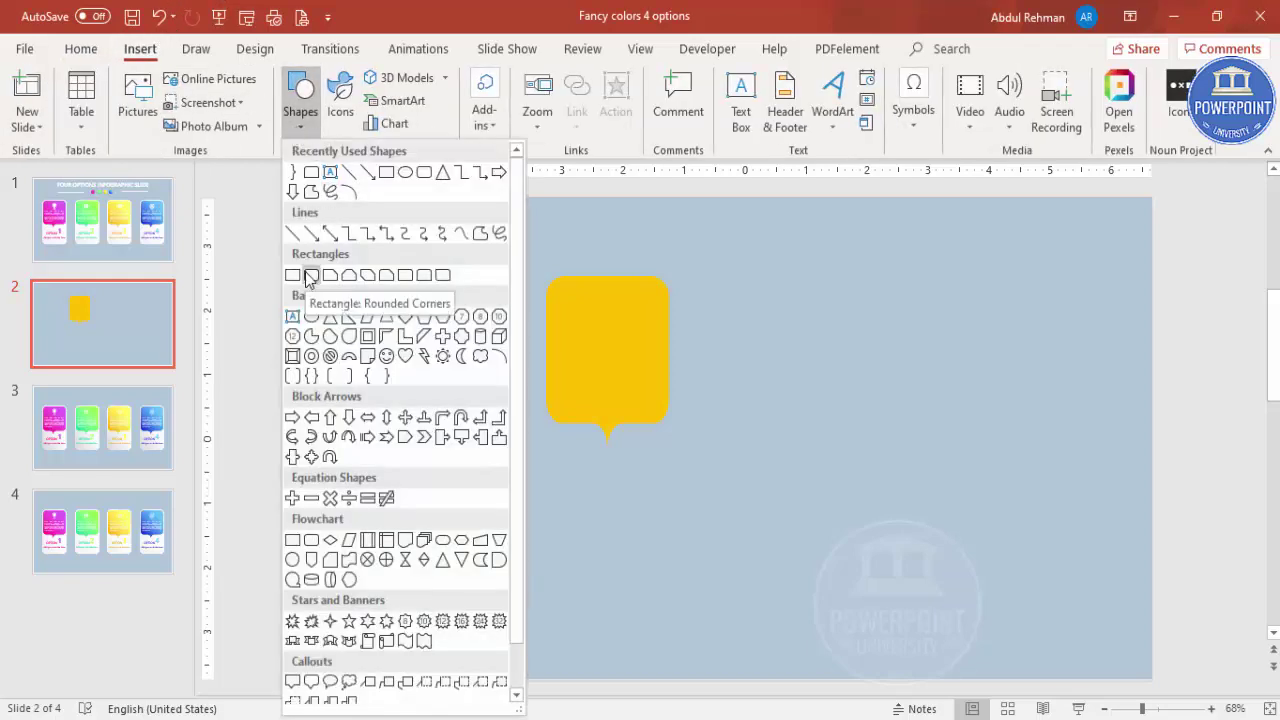
click(614, 362)
click(617, 310)
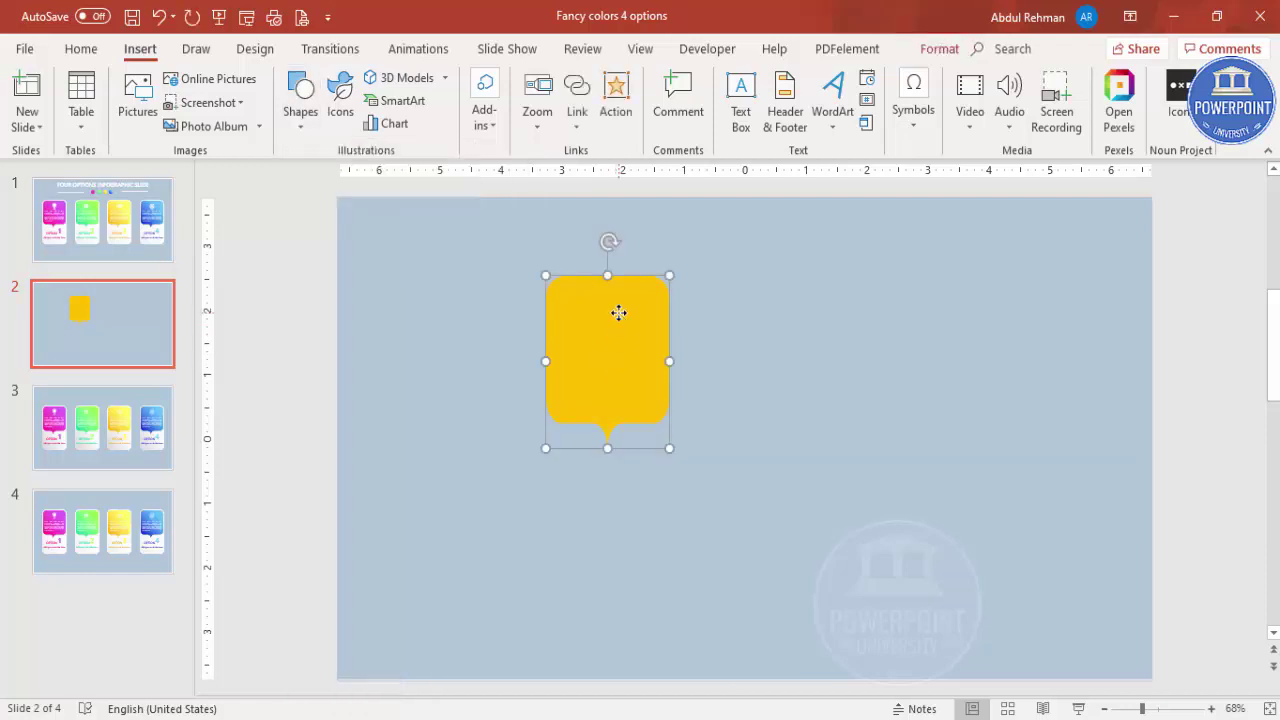
drag(619, 313, 756, 327)
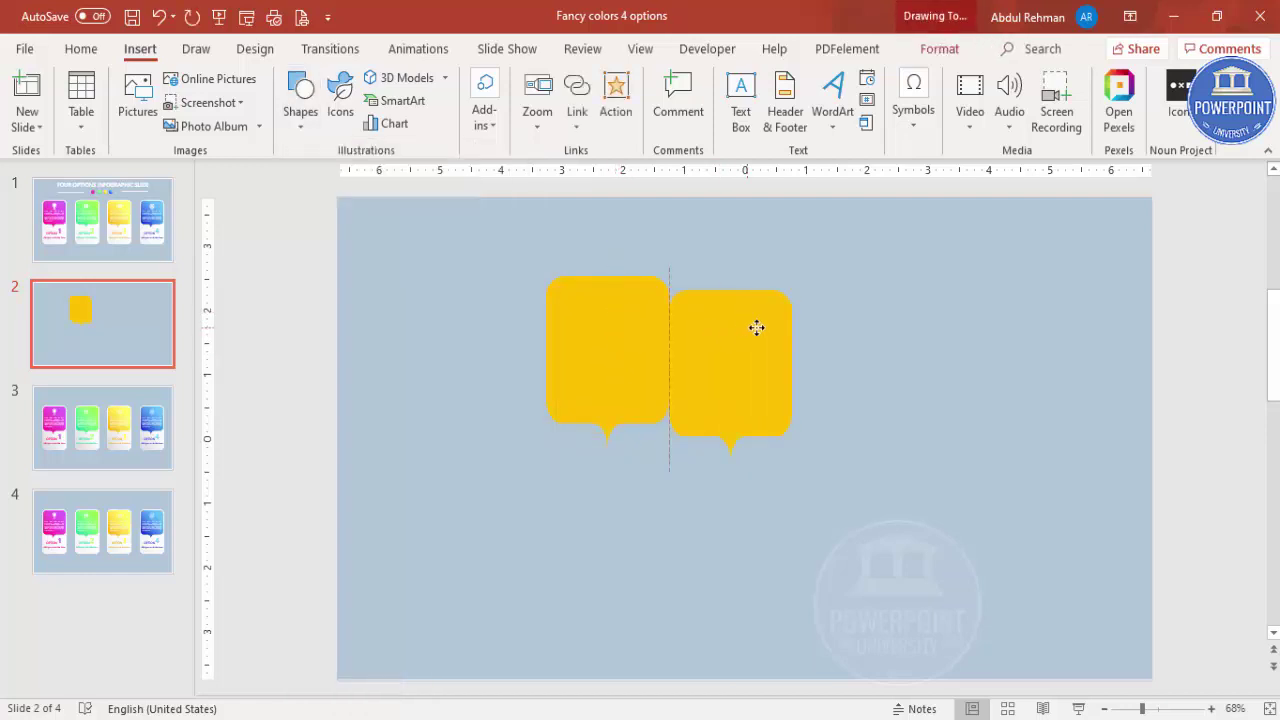
Step: Change the copy into a white rounded rectangle
click(925, 50)
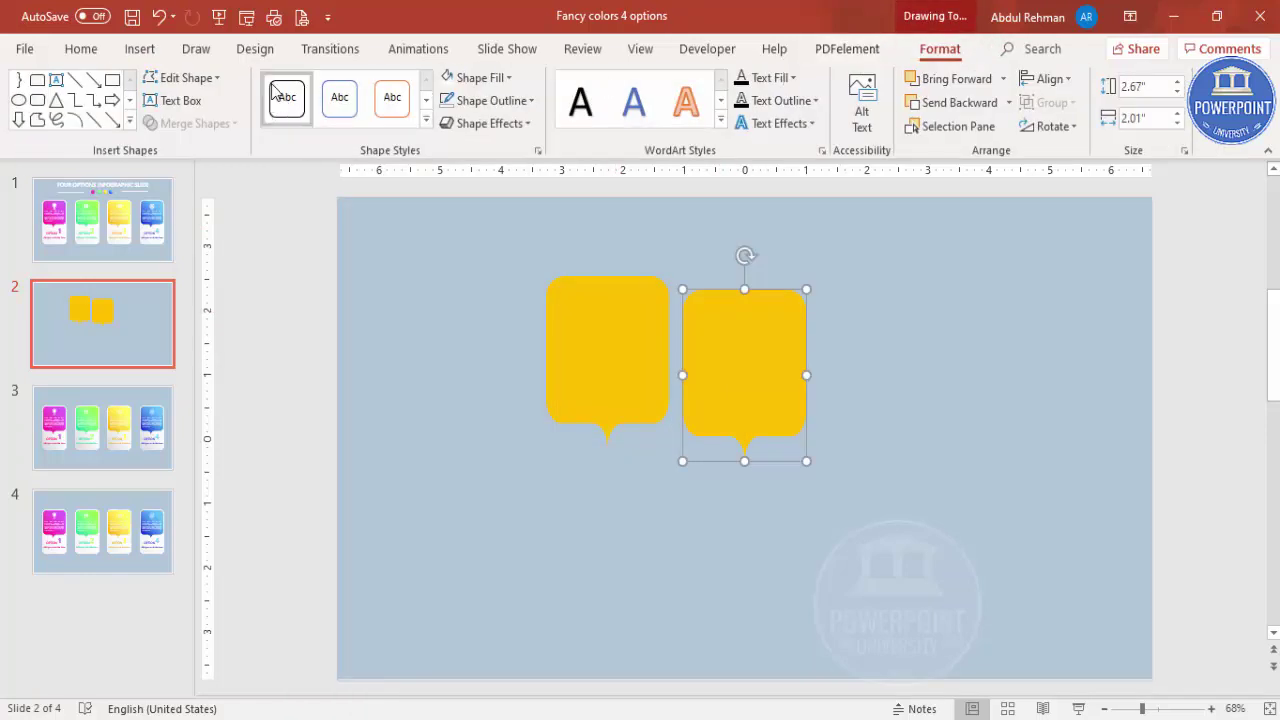
click(180, 77)
mouse_move(214, 110)
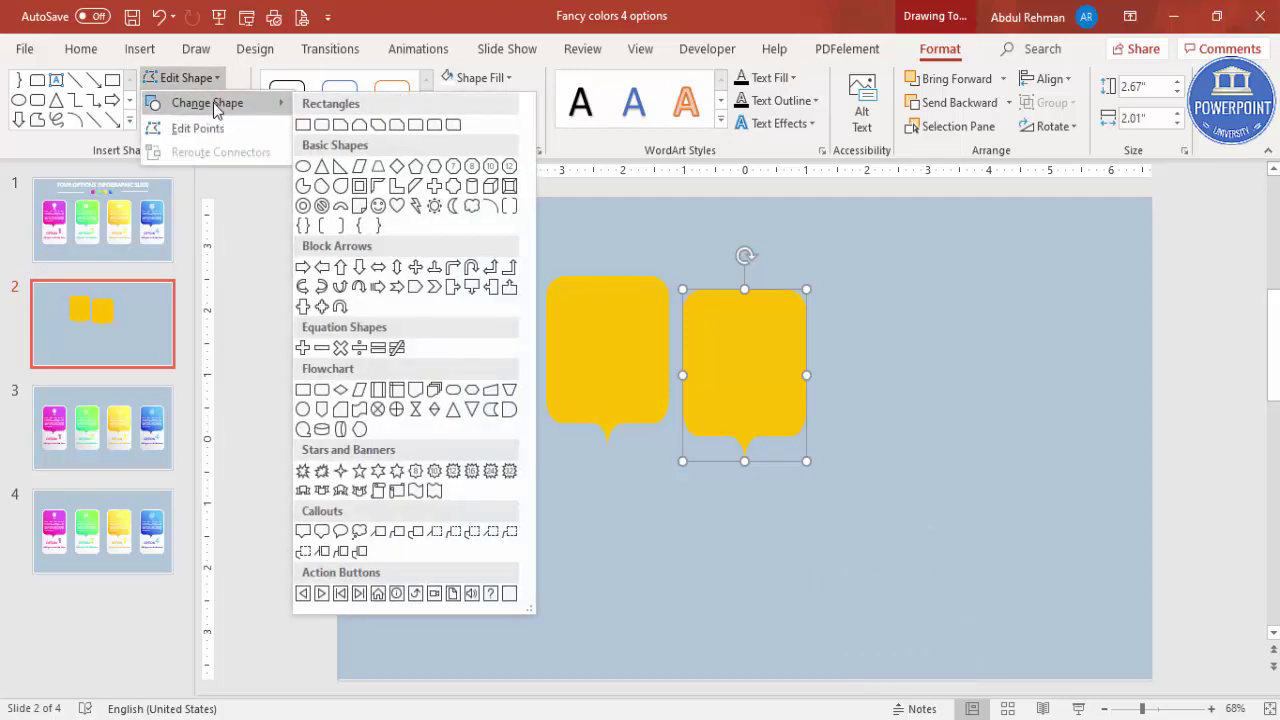
click(321, 125)
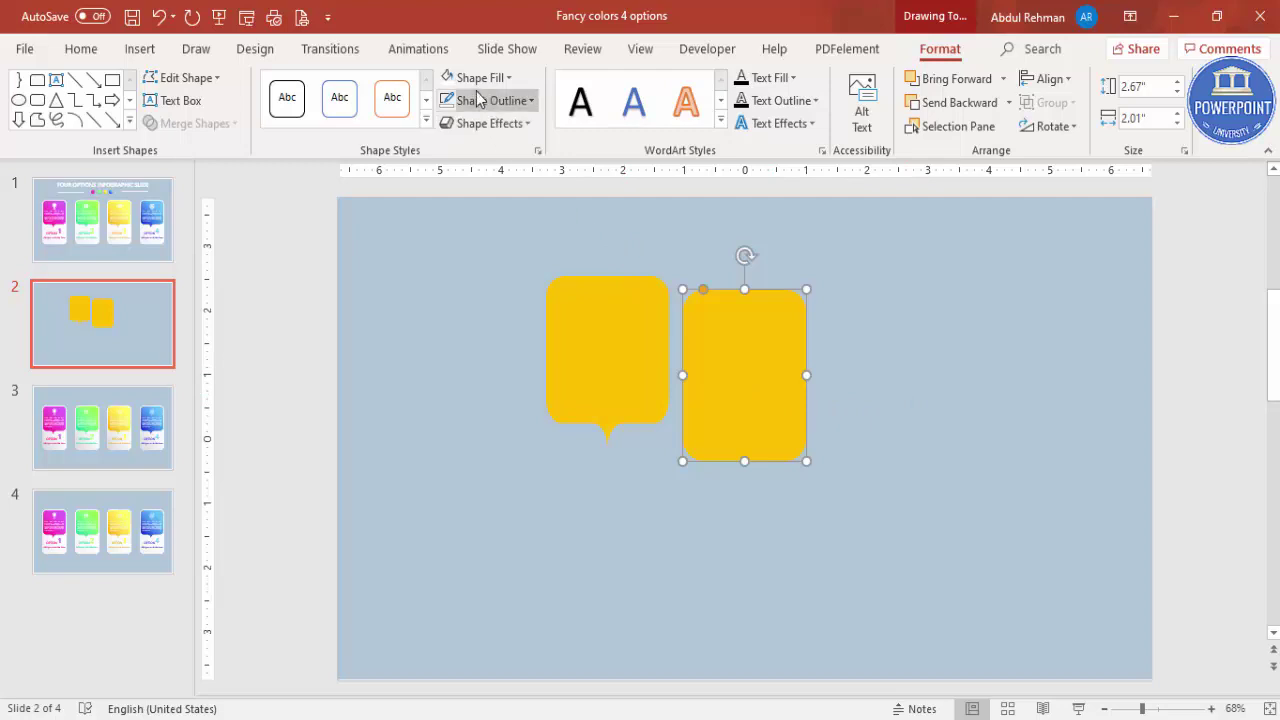
click(447, 80)
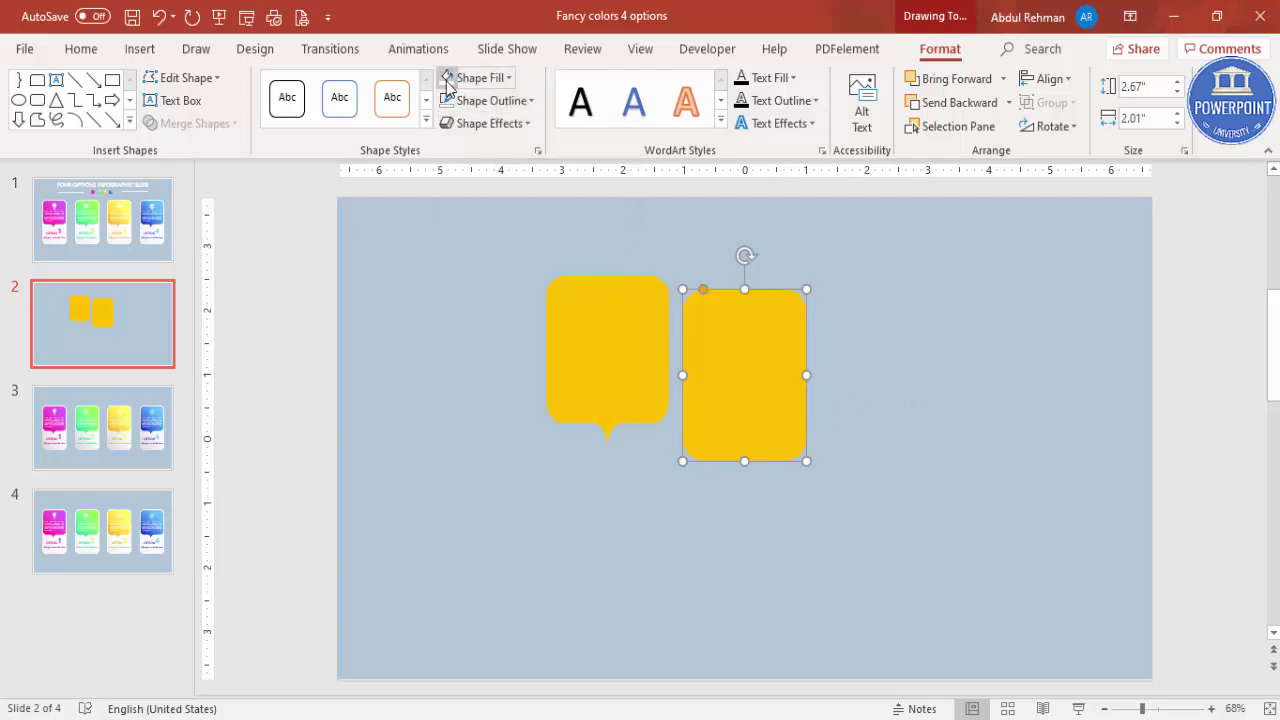
Step: Move the white rectangle over the bubble and send it to back
drag(734, 411, 614, 390)
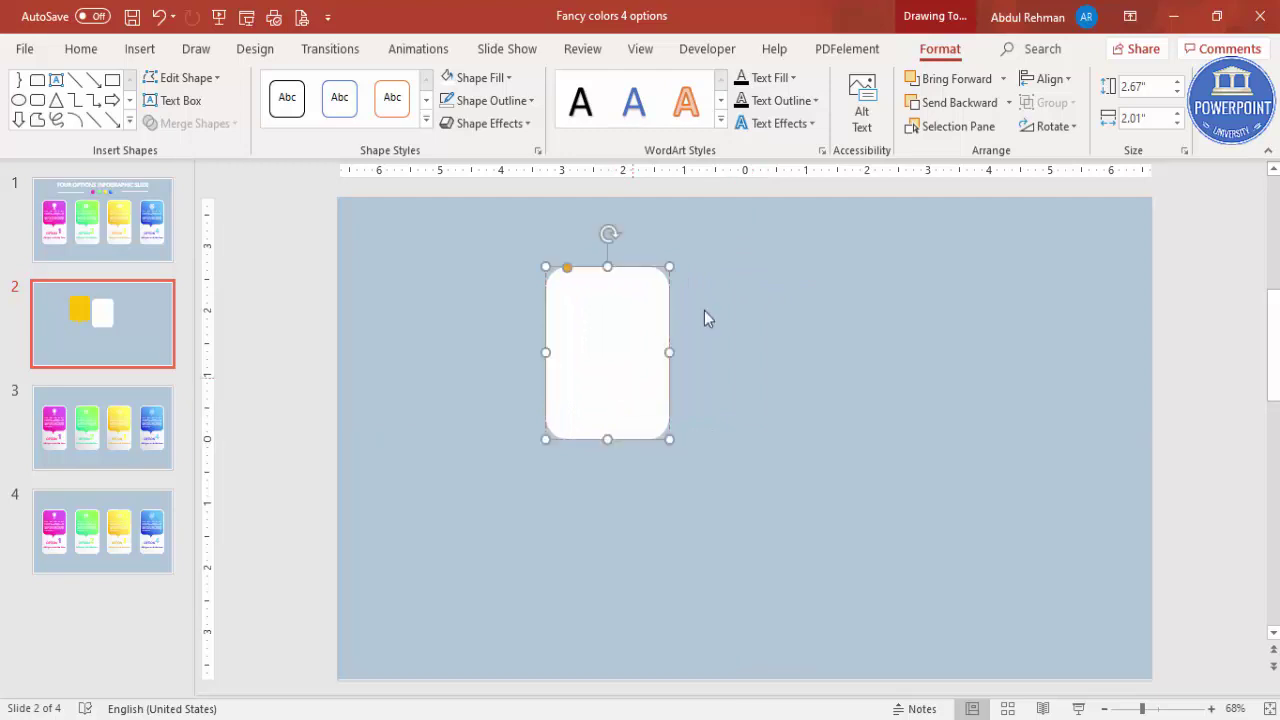
click(1008, 102)
click(966, 151)
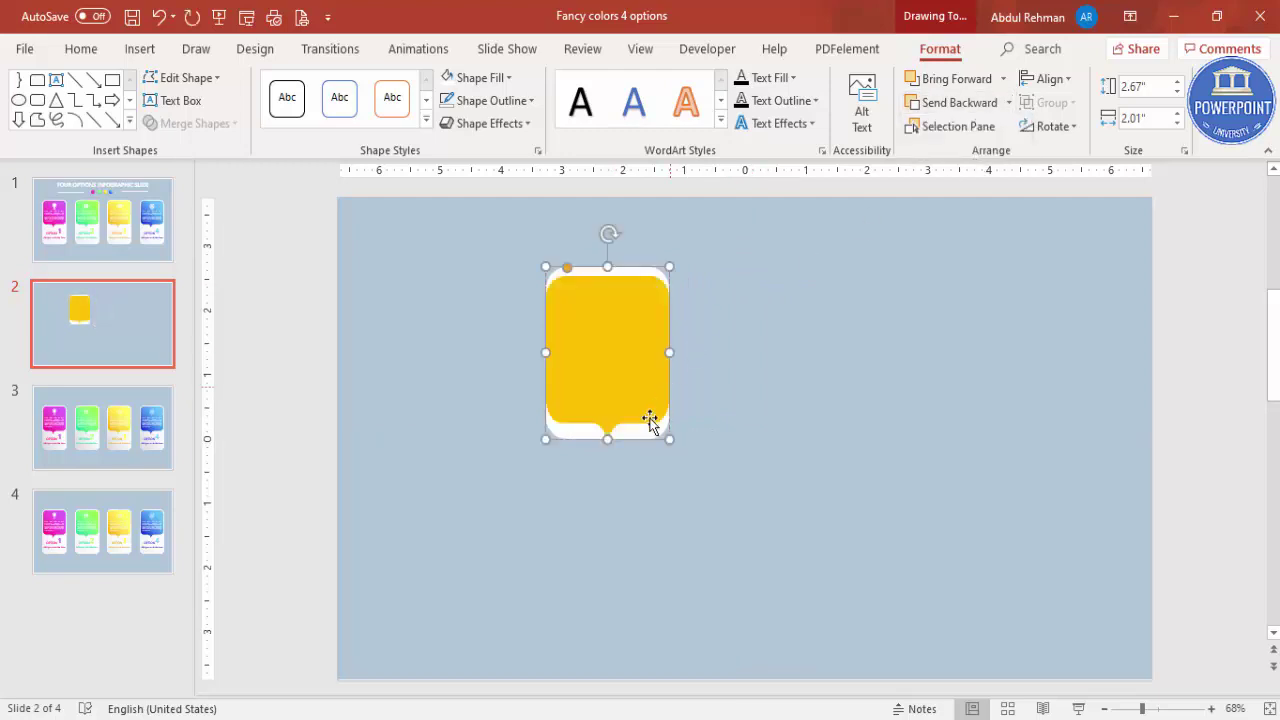
Step: Enlarge the white card to 3.84" by 2.15" and nudge it down
drag(606, 436, 608, 511)
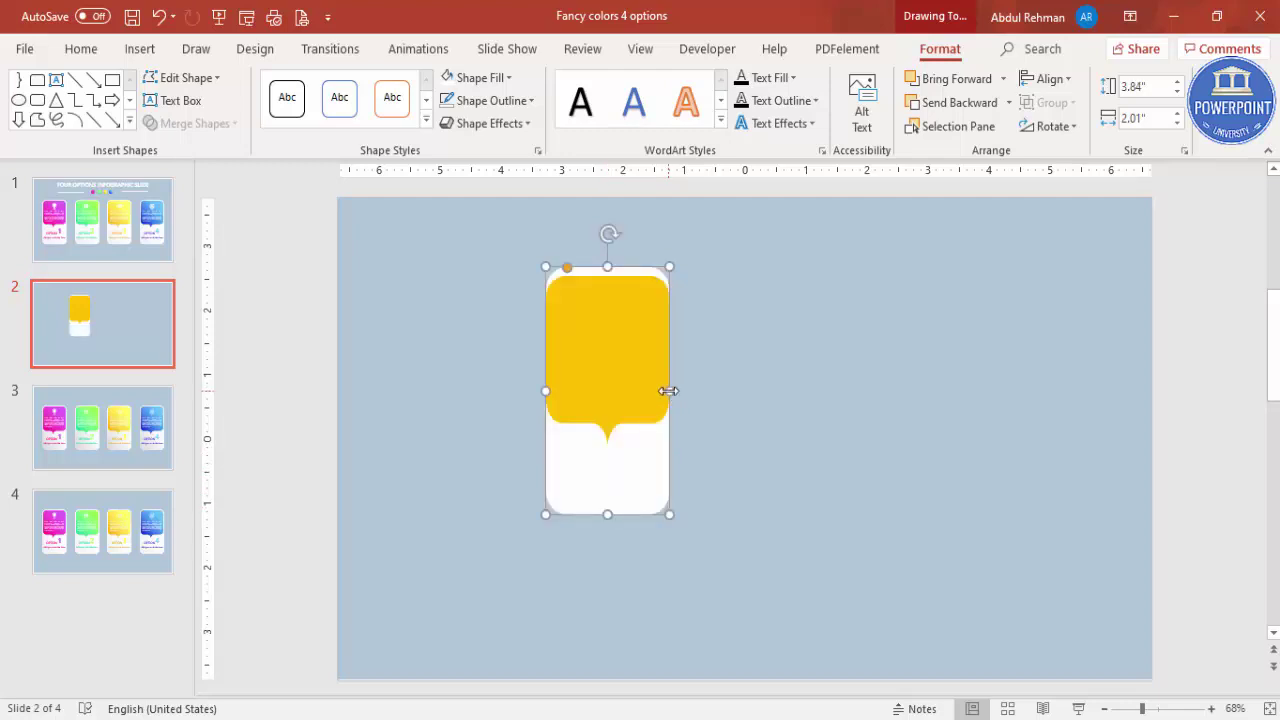
drag(670, 391, 674, 390)
drag(544, 391, 542, 391)
key(ctrl+Down)
key(ctrl+Down)
key(ctrl+Down)
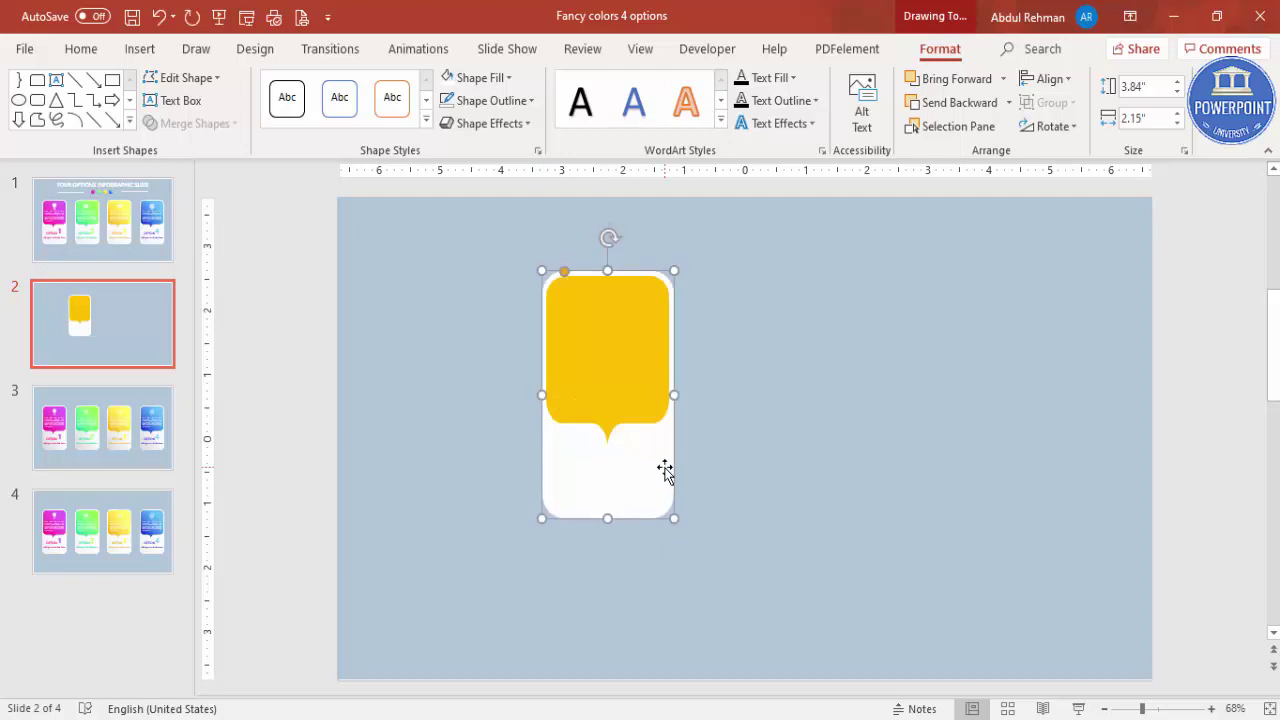
click(729, 472)
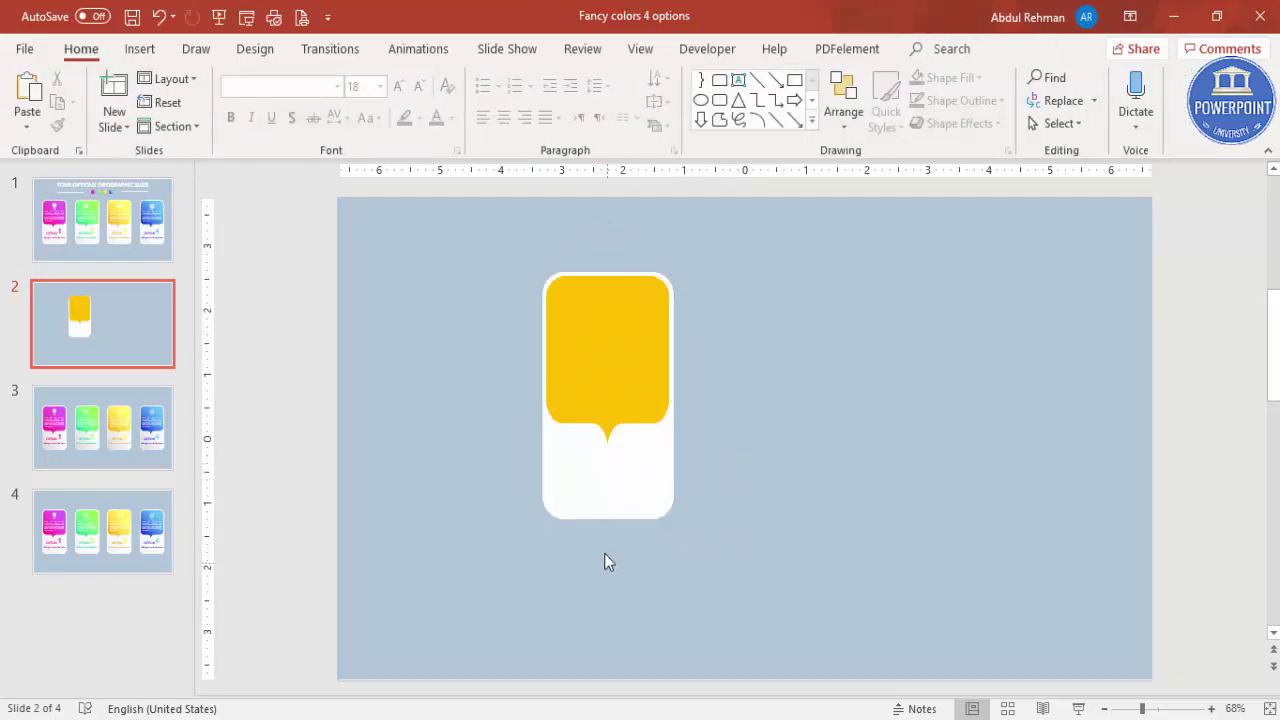
Step: Group the bubble and card, enlarge the group to 4.25" by 2.39", and move it left
drag(752, 594, 437, 238)
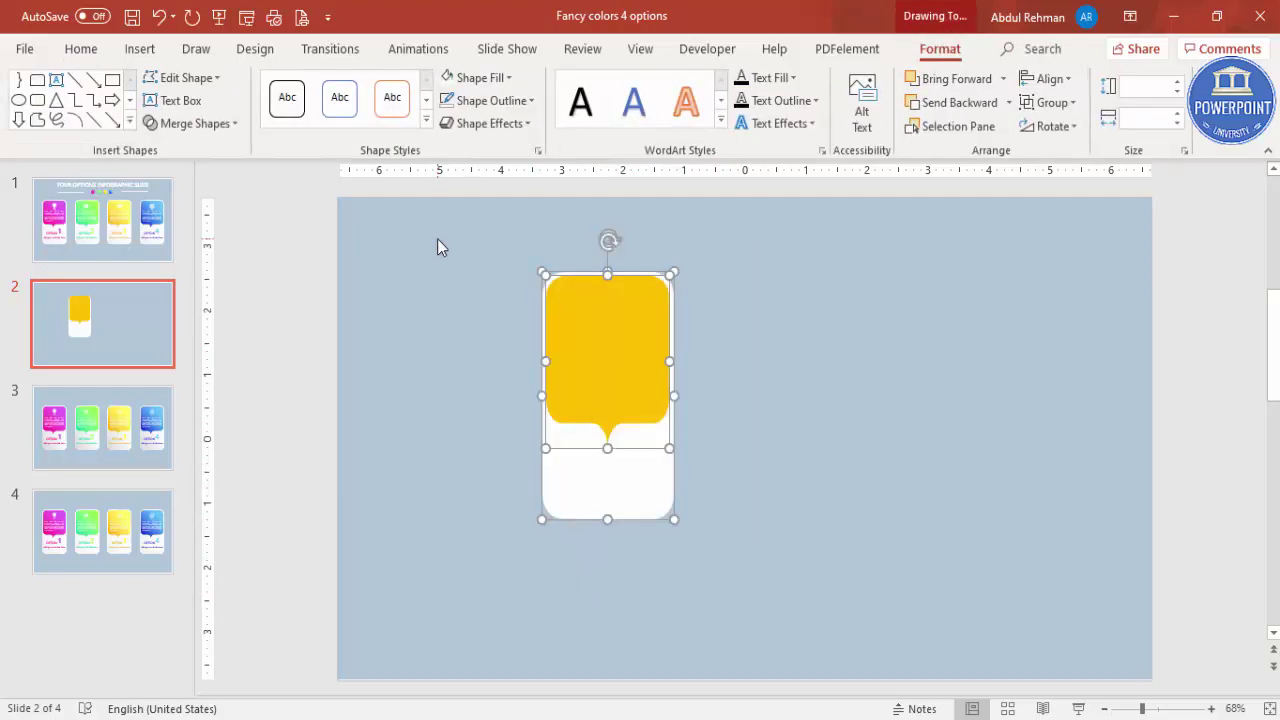
key(ctrl+g)
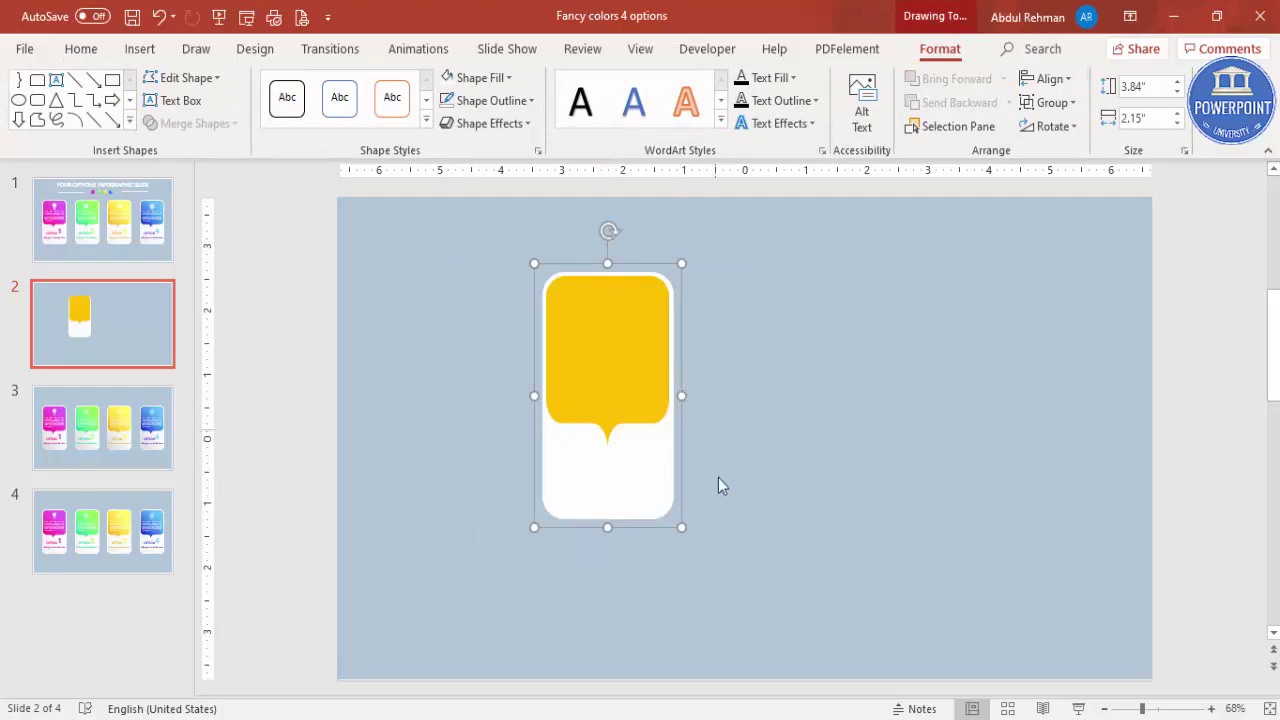
mouse_move(687, 534)
mouse_down()
mouse_move(703, 557)
mouse_move(649, 469)
mouse_move(683, 534)
mouse_move(646, 486)
mouse_move(688, 543)
mouse_up()
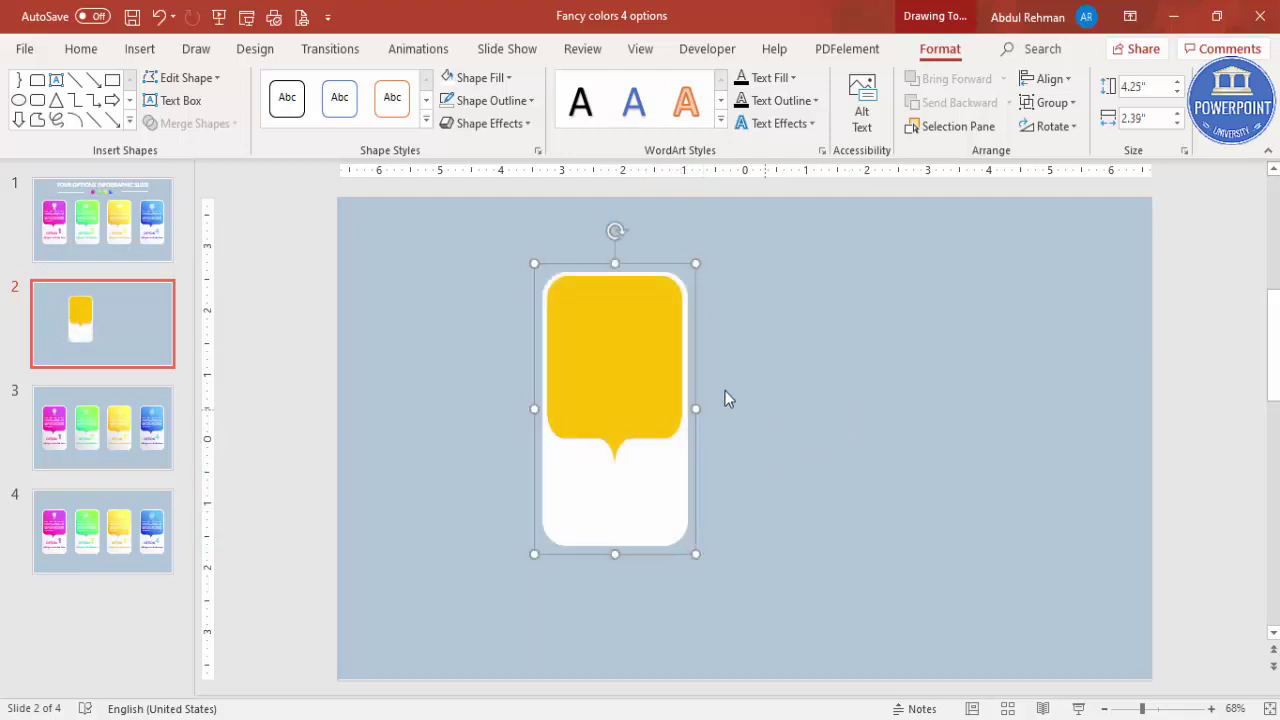
drag(659, 375, 522, 390)
Step: Ungroup the bubble and white card, then select the yellow bubble
right_click(522, 390)
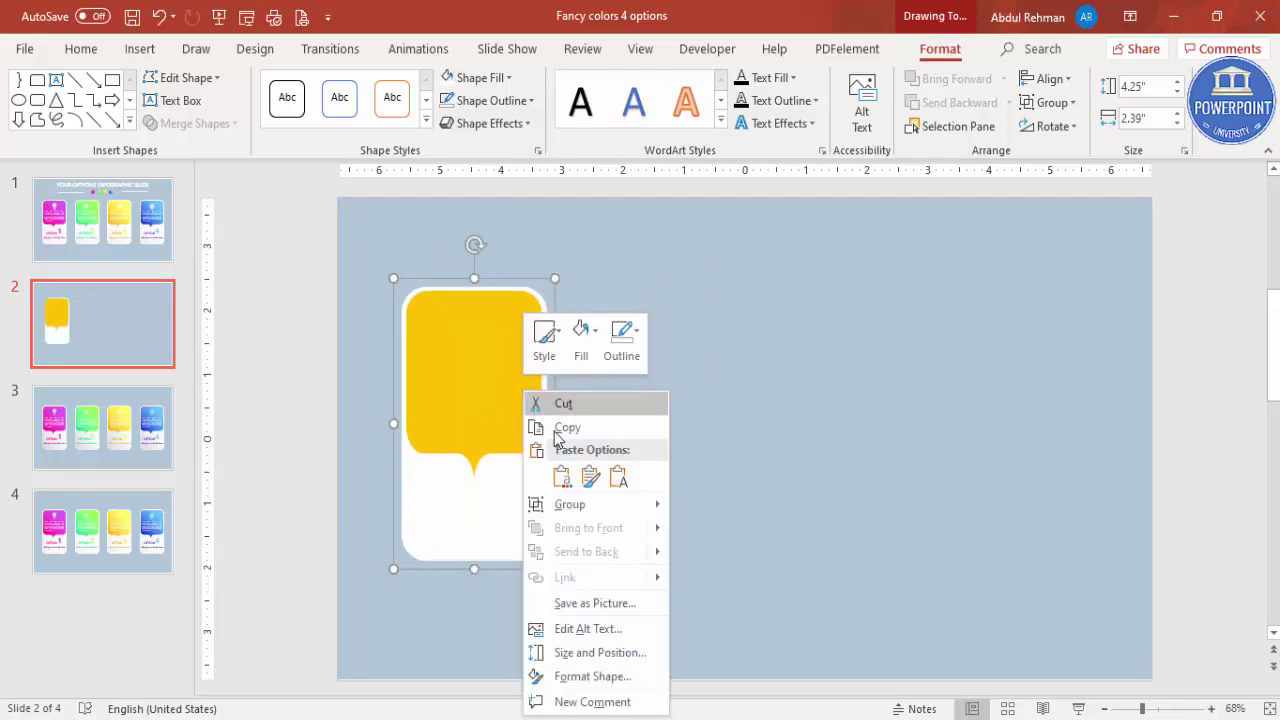
mouse_move(617, 517)
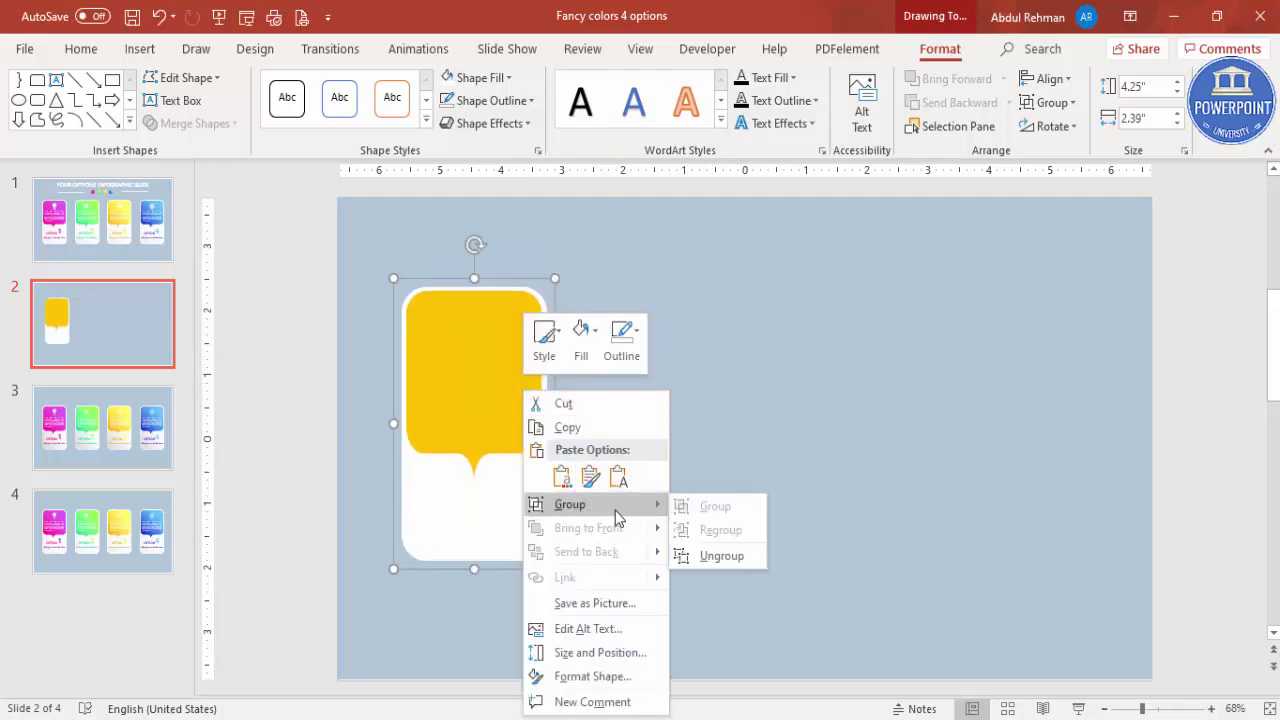
click(722, 558)
click(730, 524)
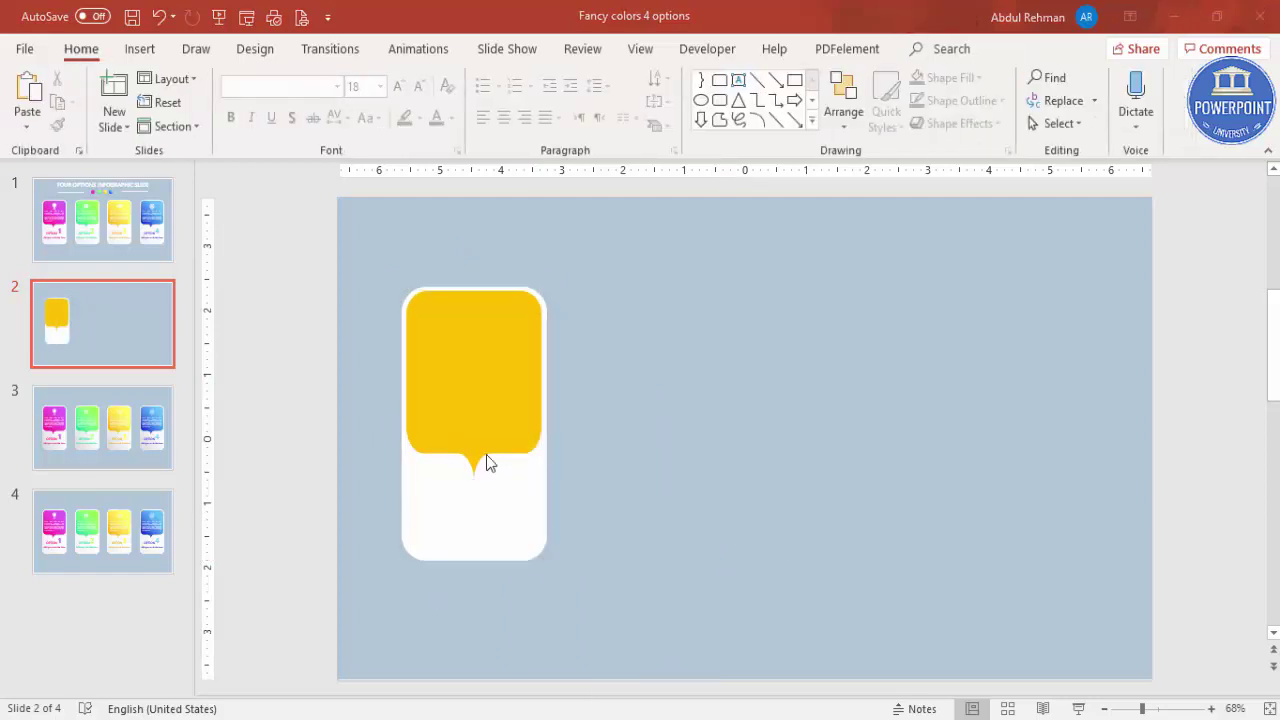
click(500, 326)
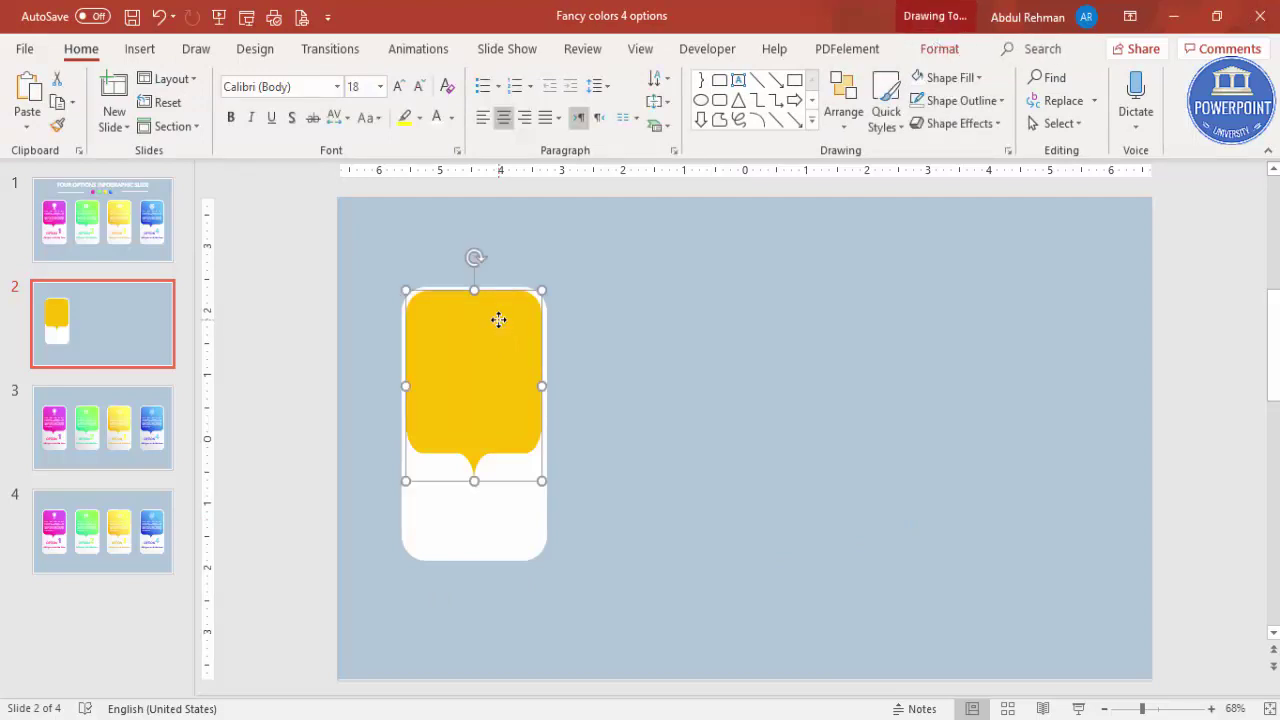
Step: Give the bubble a gradient fill with its first stop set to orange
right_click(499, 319)
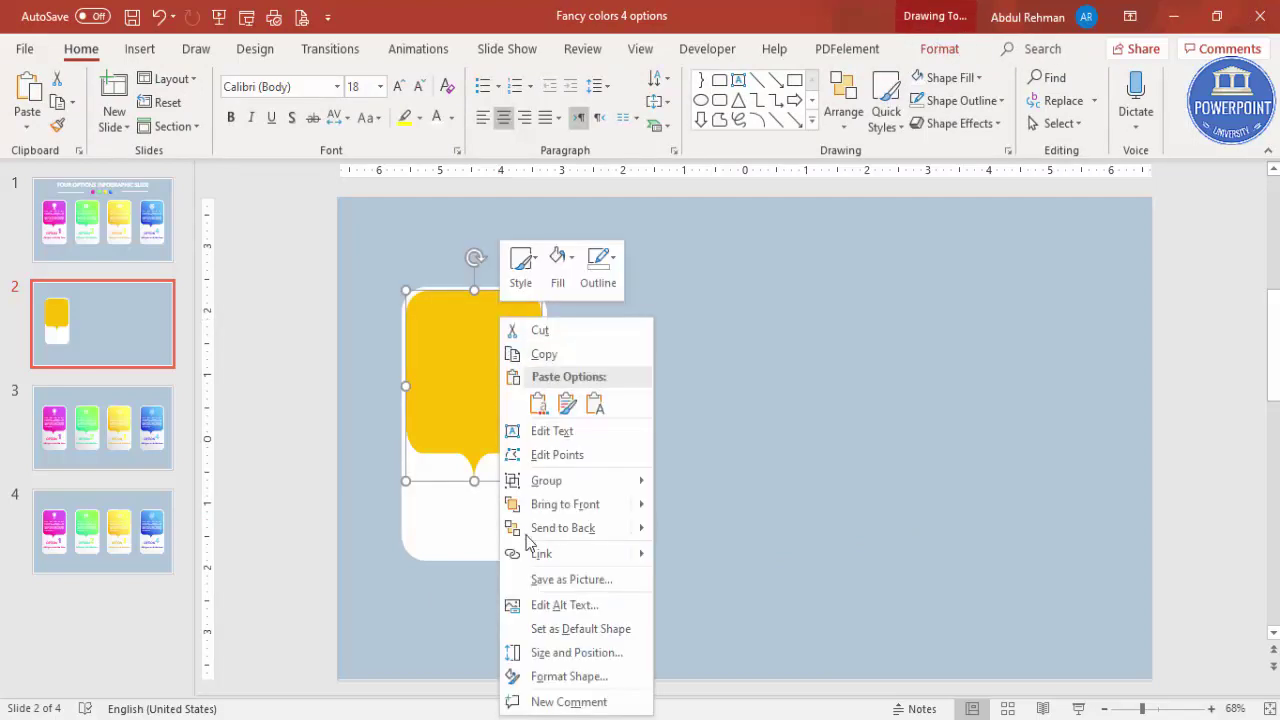
click(580, 676)
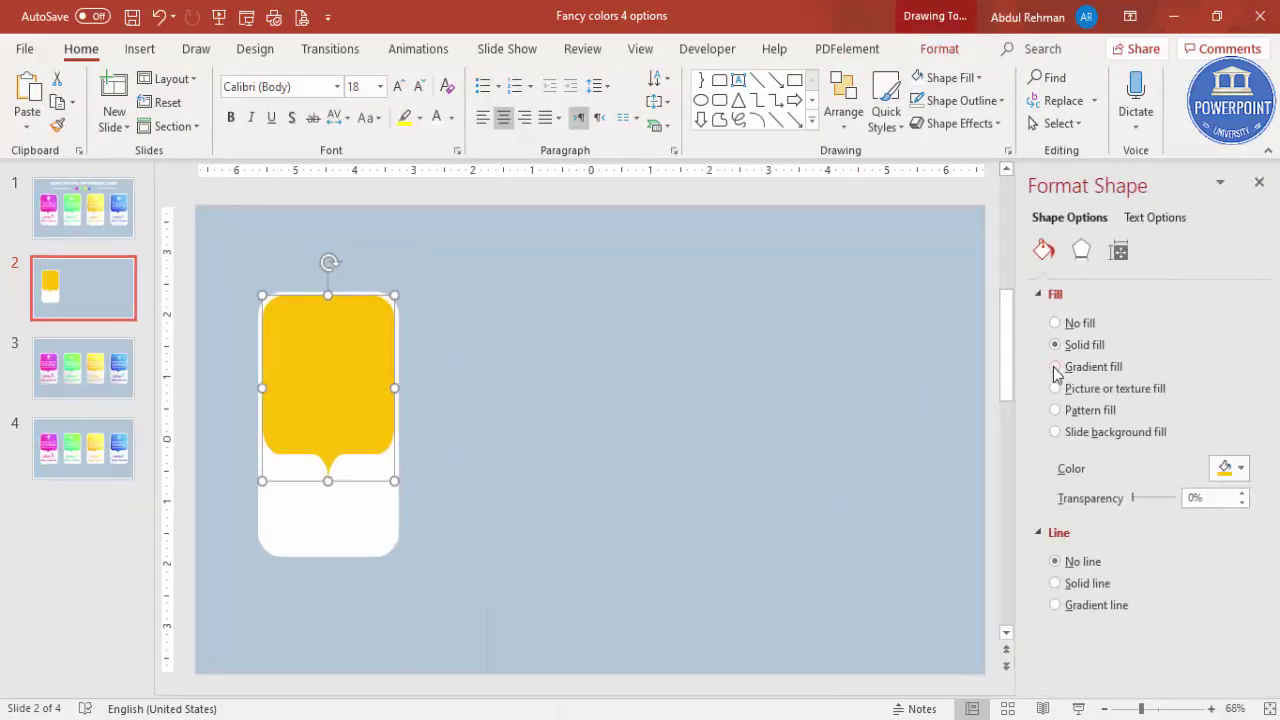
click(1055, 367)
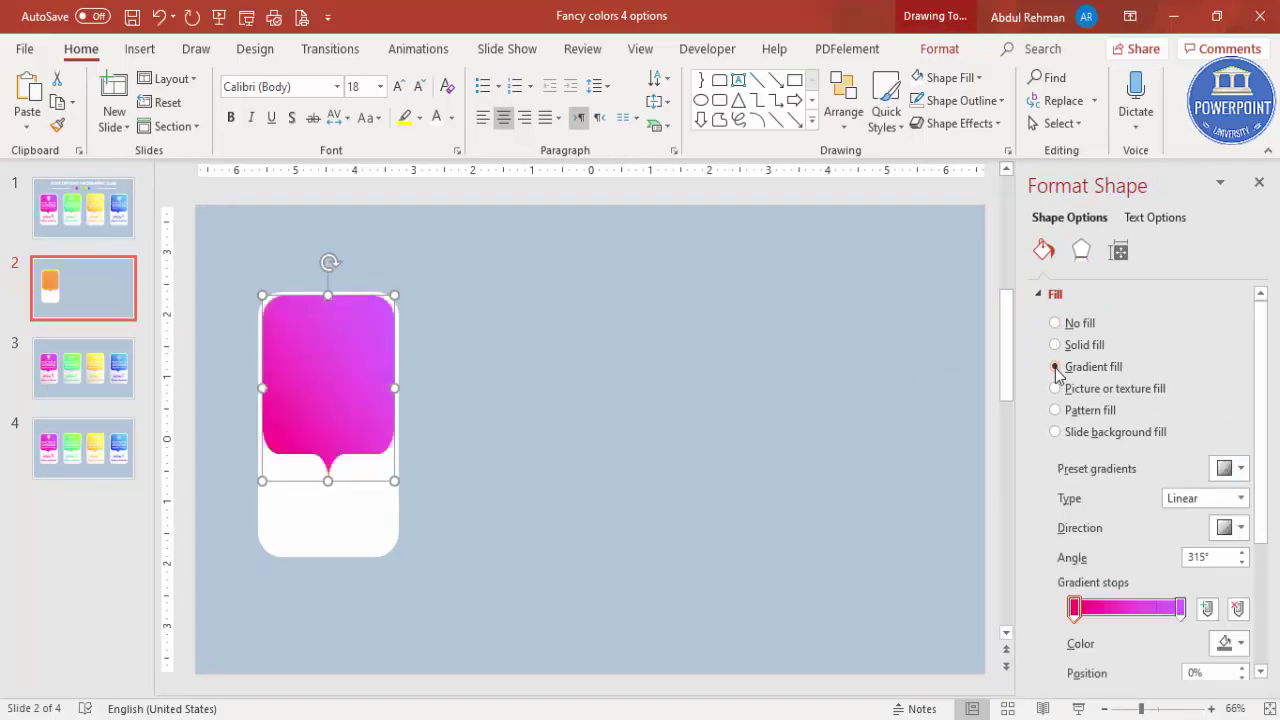
click(1076, 608)
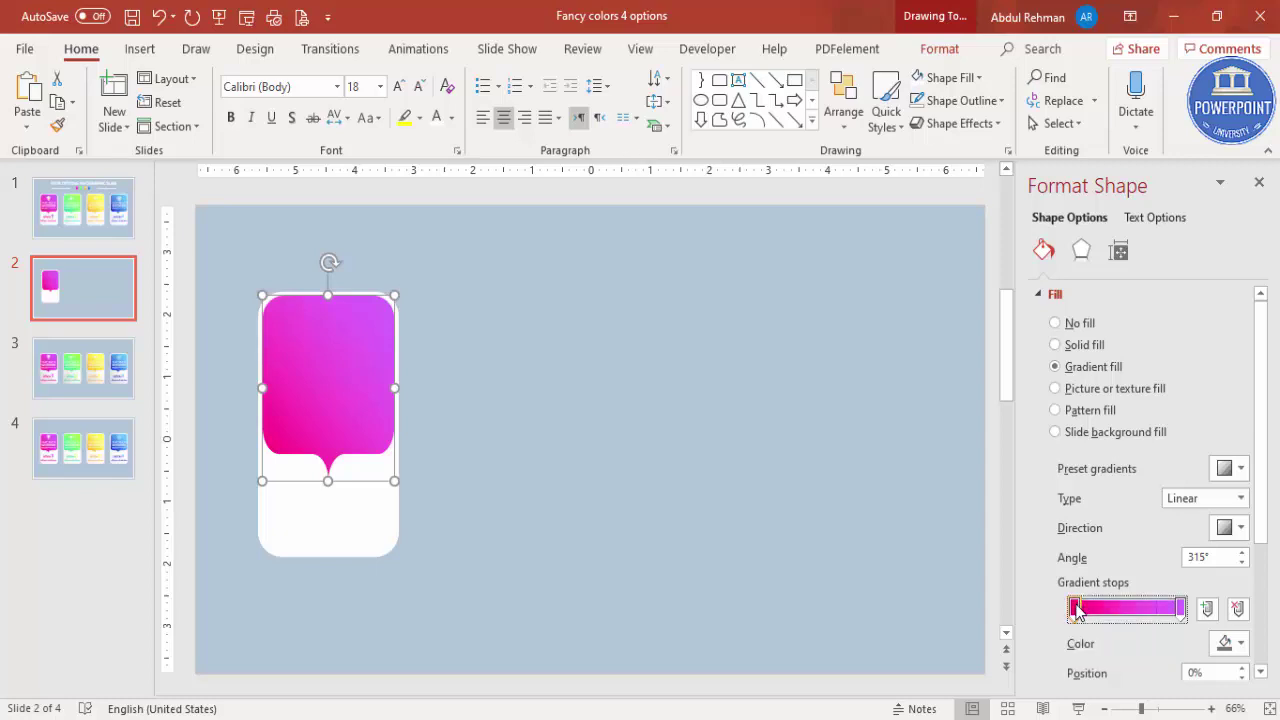
click(1232, 643)
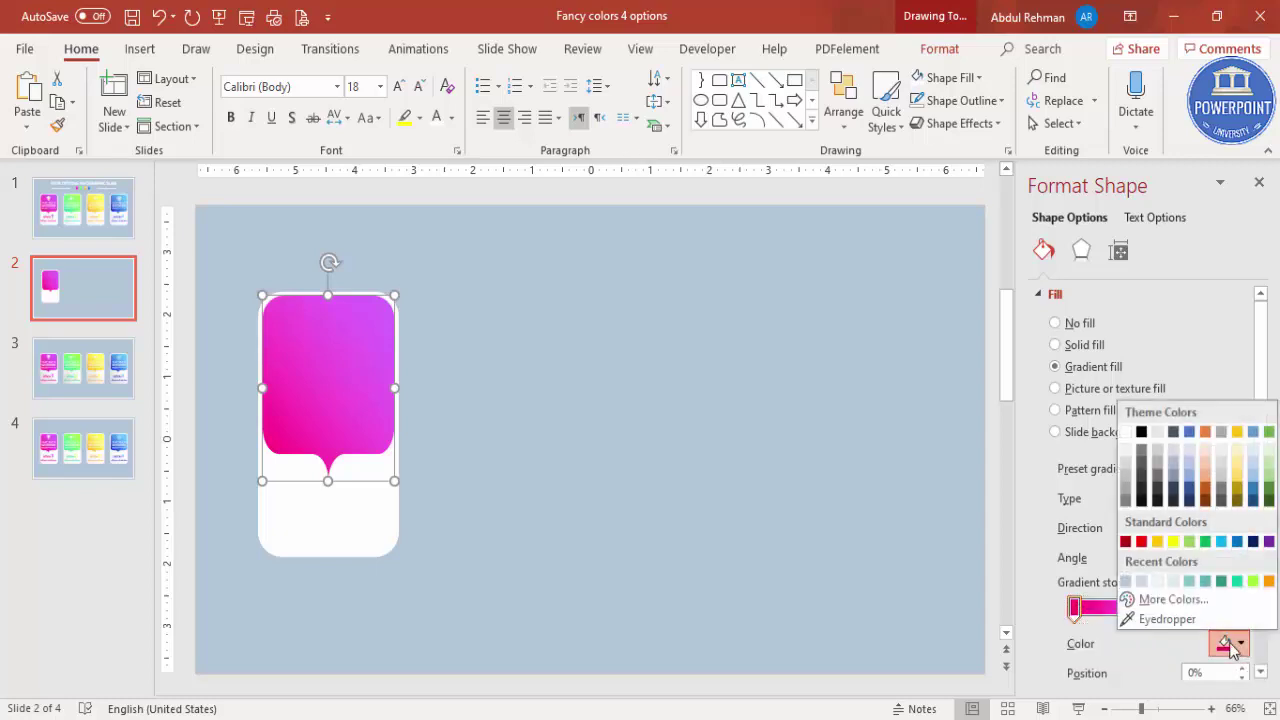
click(1172, 600)
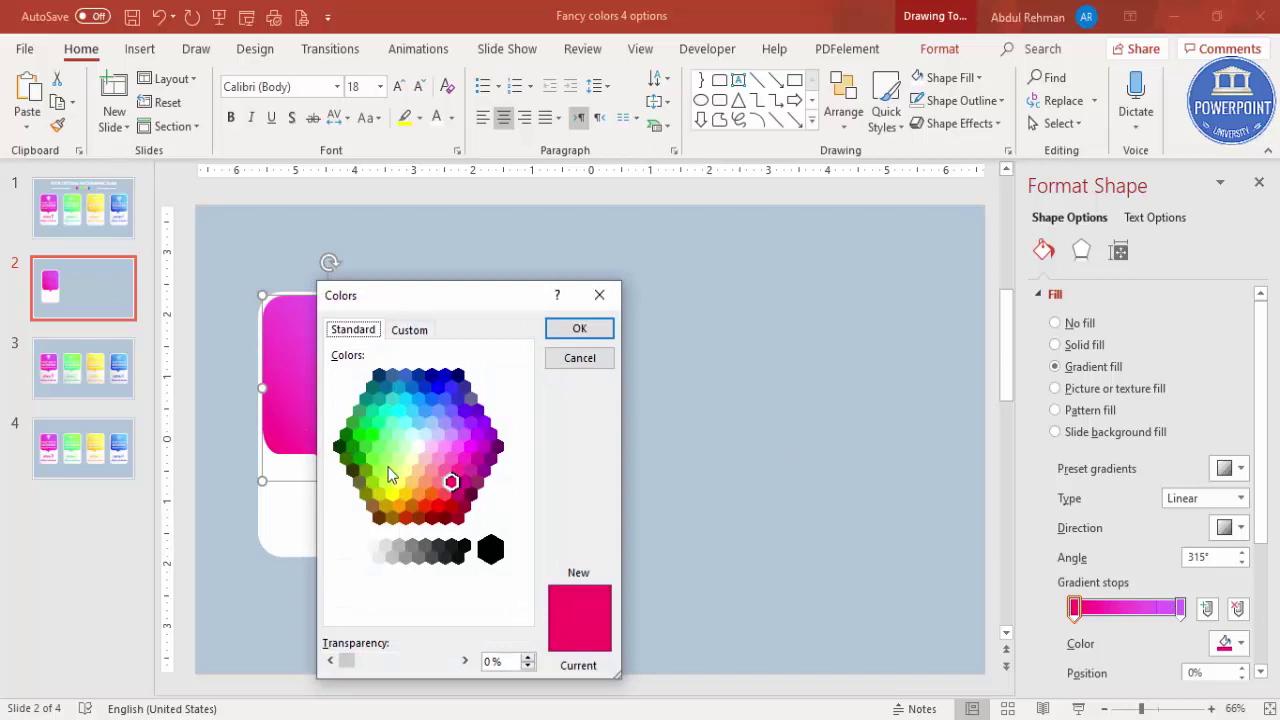
click(399, 507)
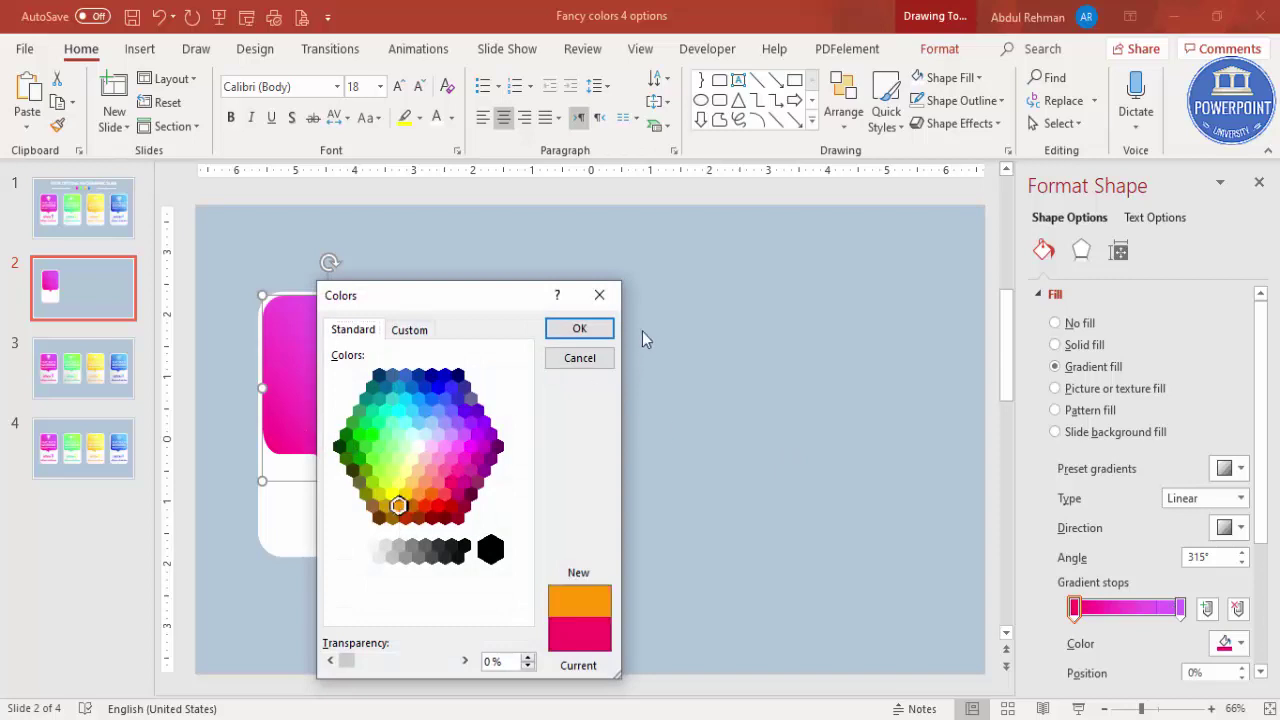
click(580, 329)
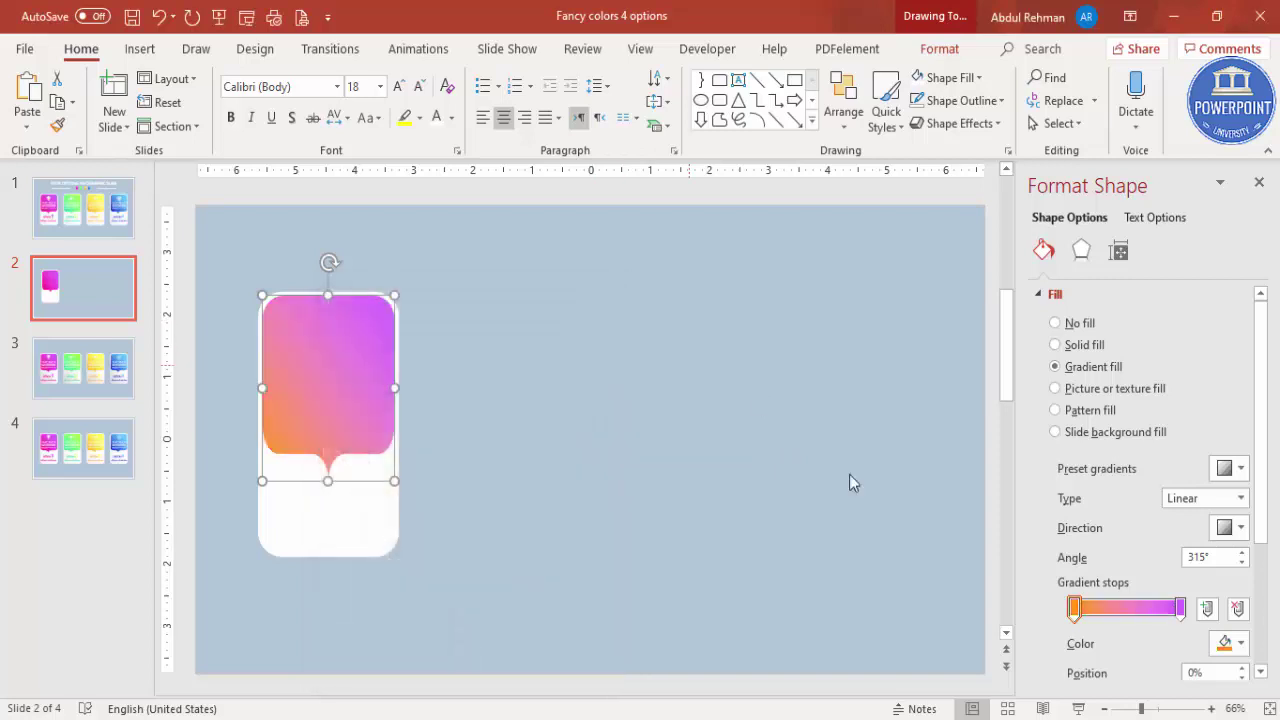
Step: Set the bubble's last gradient stop to yellow
click(1180, 608)
click(1230, 643)
click(1180, 598)
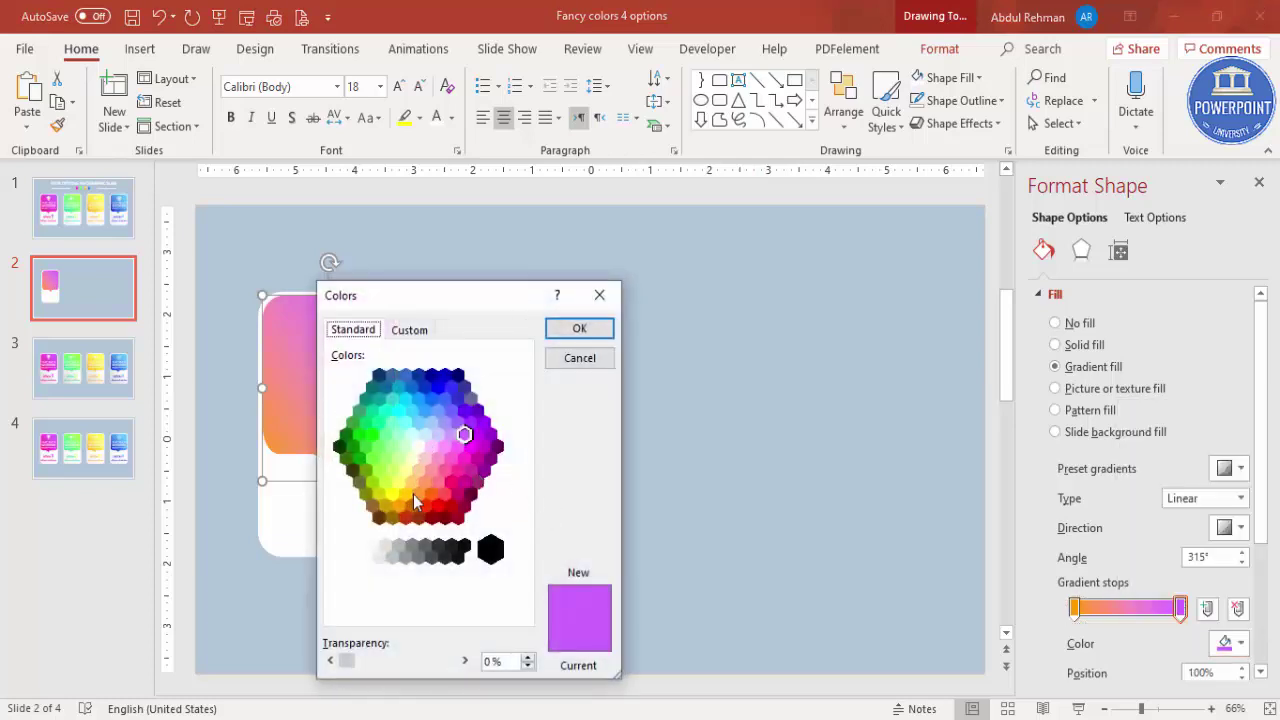
click(391, 492)
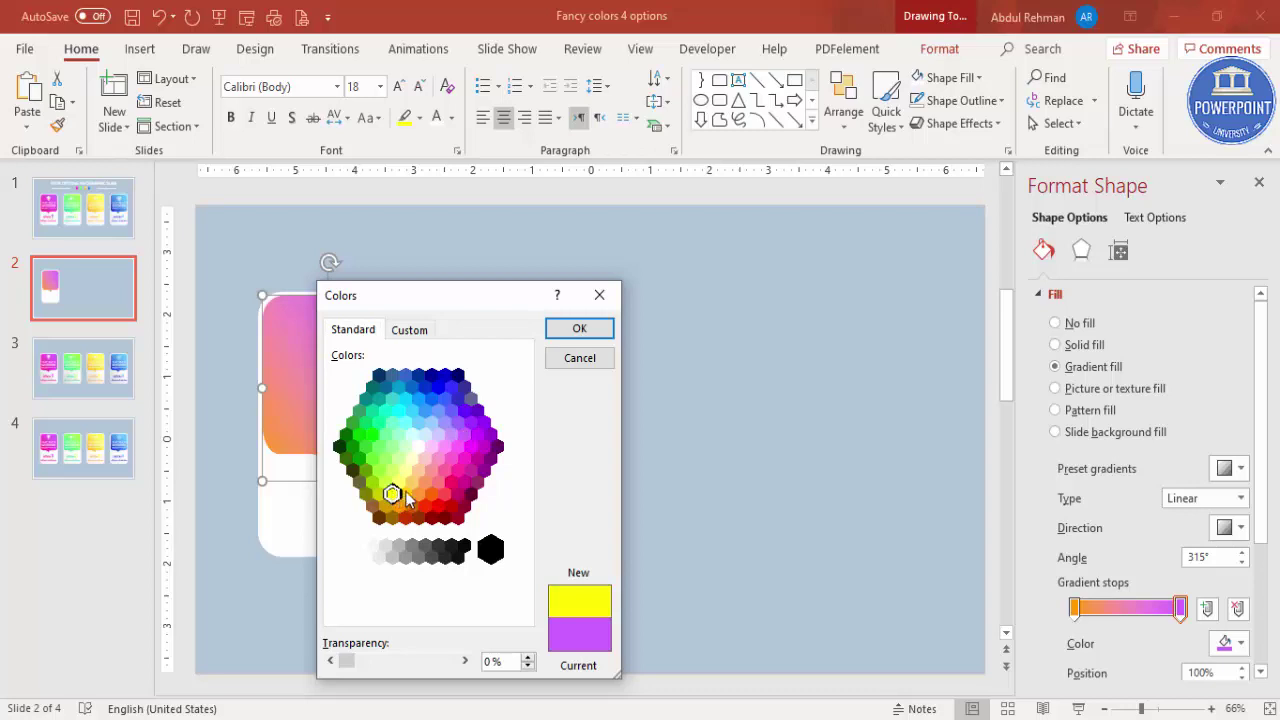
click(566, 334)
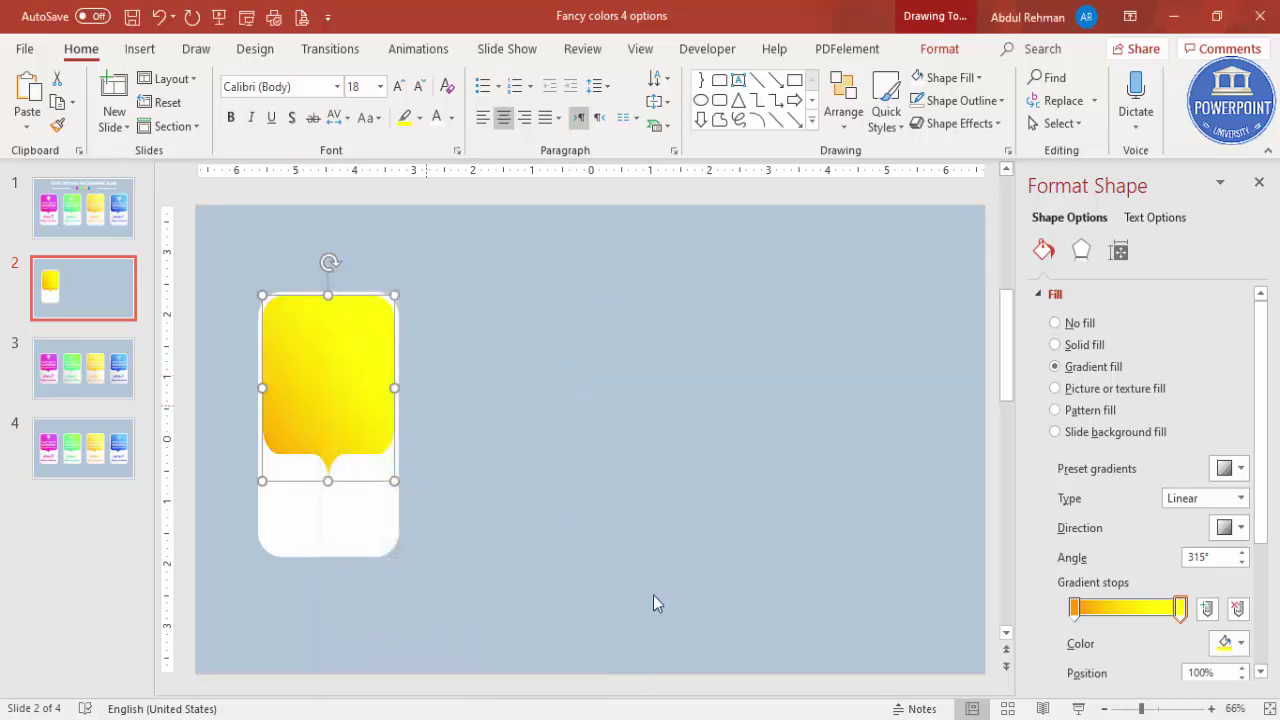
Step: Move the orange stop to 16% and apply the Inside: Top Right shadow preset
drag(1075, 613, 1092, 616)
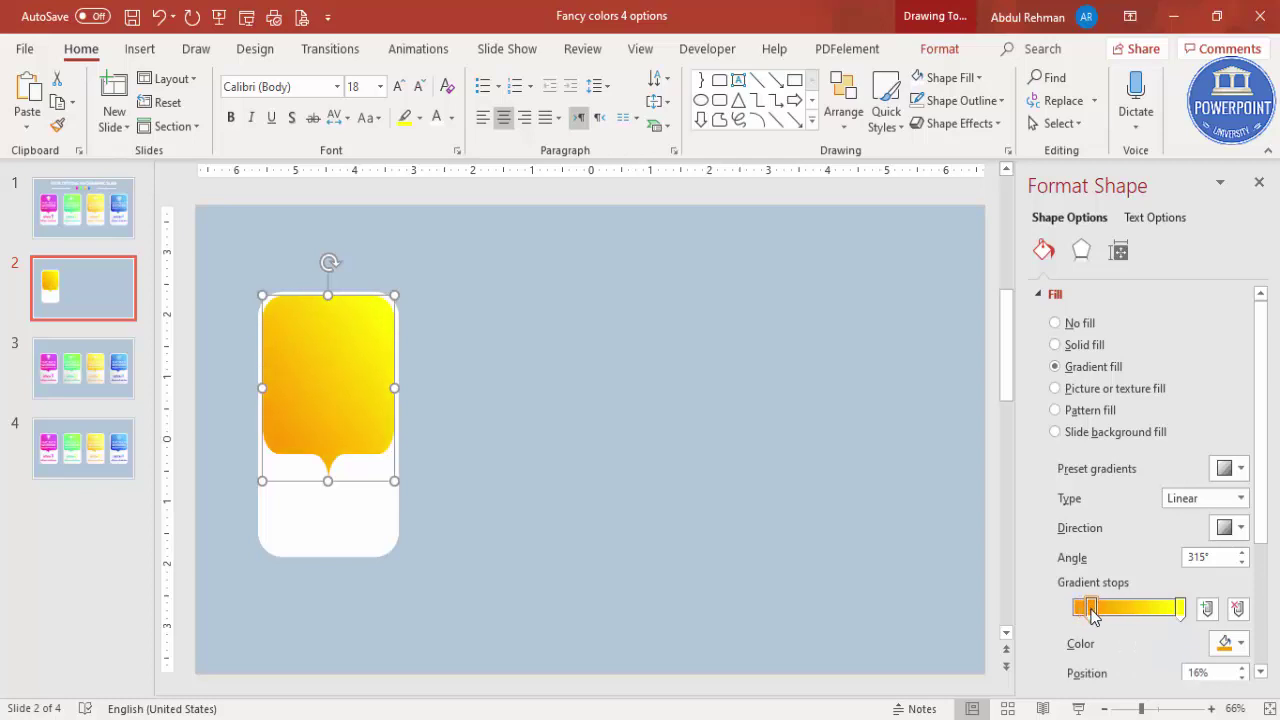
click(1080, 252)
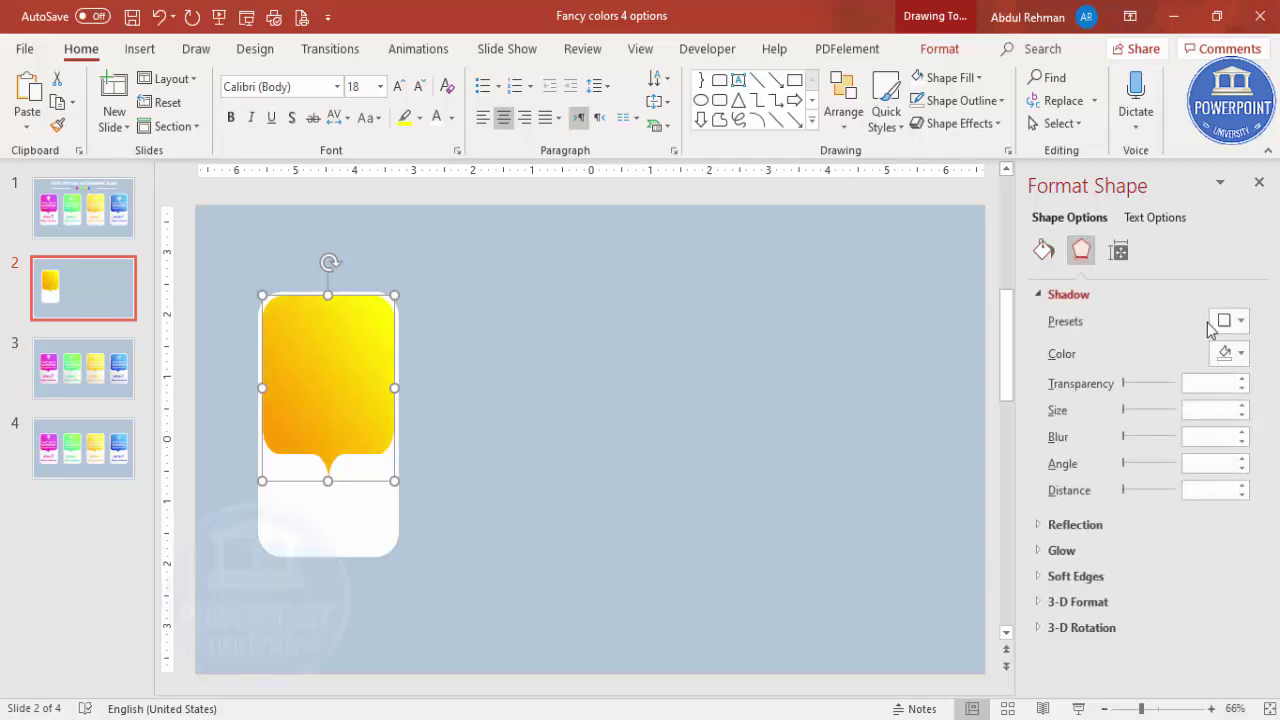
click(1233, 323)
drag(1275, 430, 1275, 518)
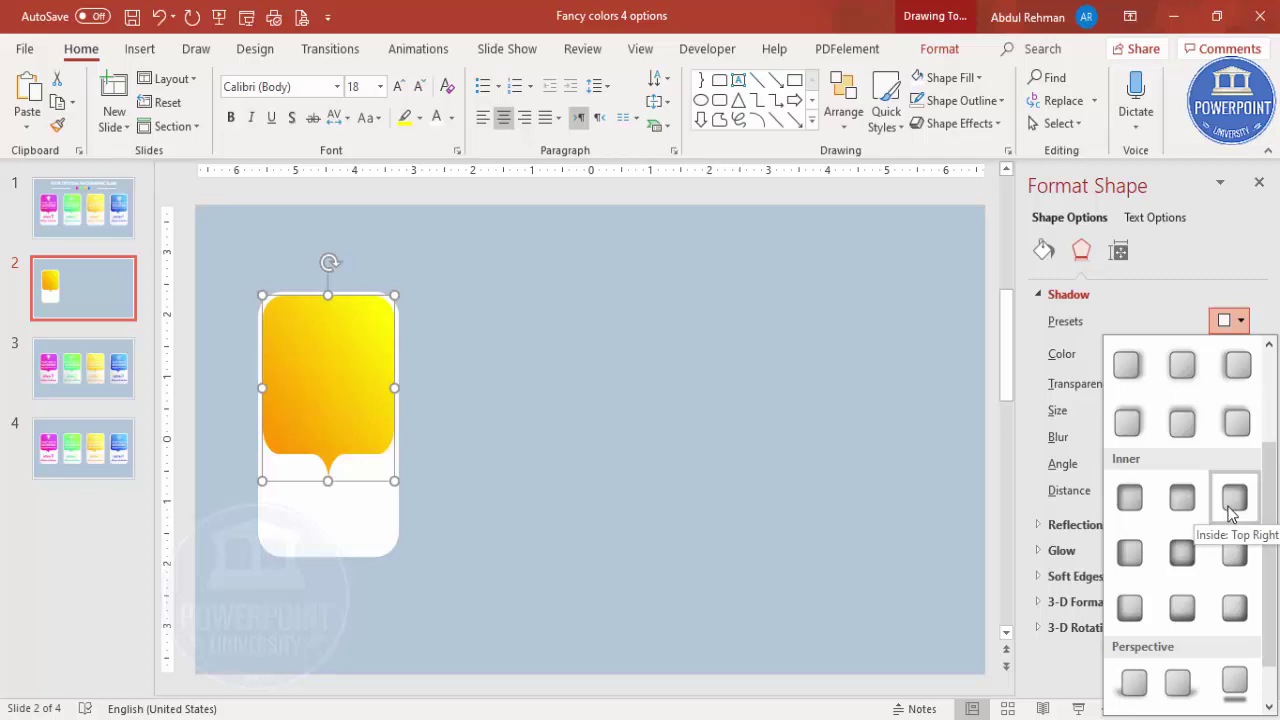
click(1233, 500)
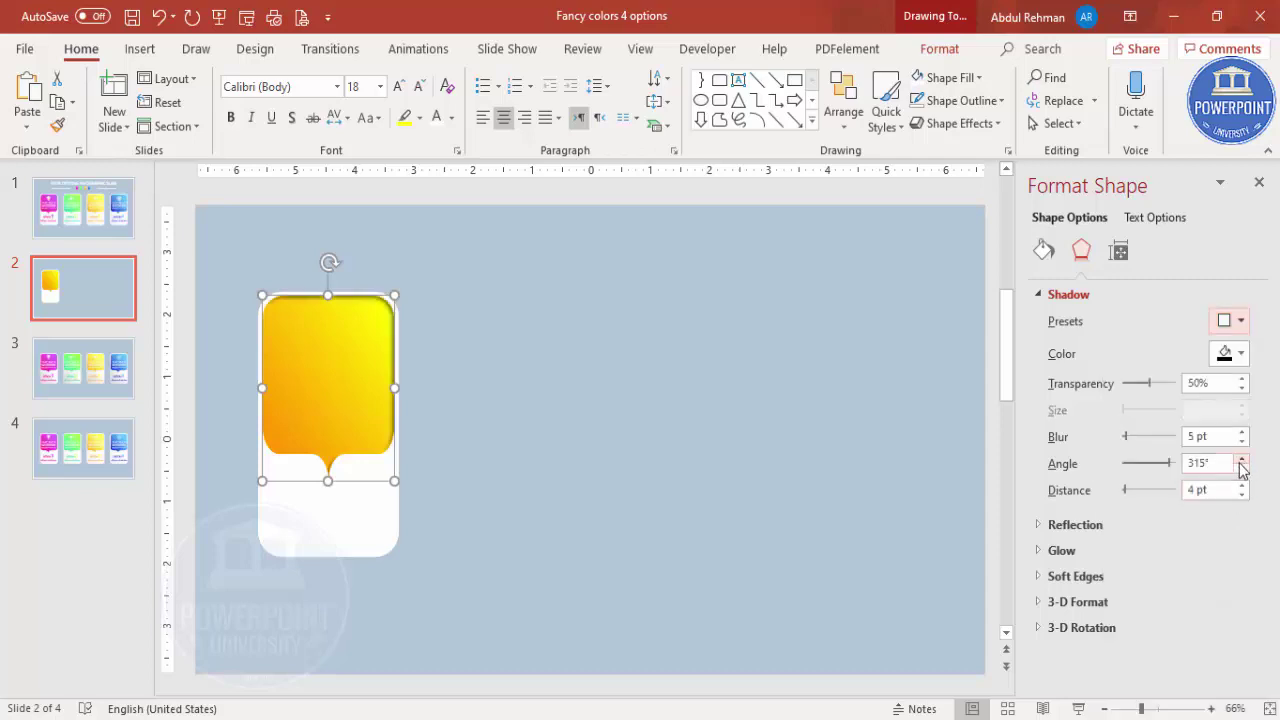
Step: Set the bubble's inner shadow distance to 2 pt
click(1242, 485)
click(1242, 485)
click(1242, 485)
click(1242, 495)
click(1242, 495)
click(1242, 495)
click(1242, 495)
click(1241, 496)
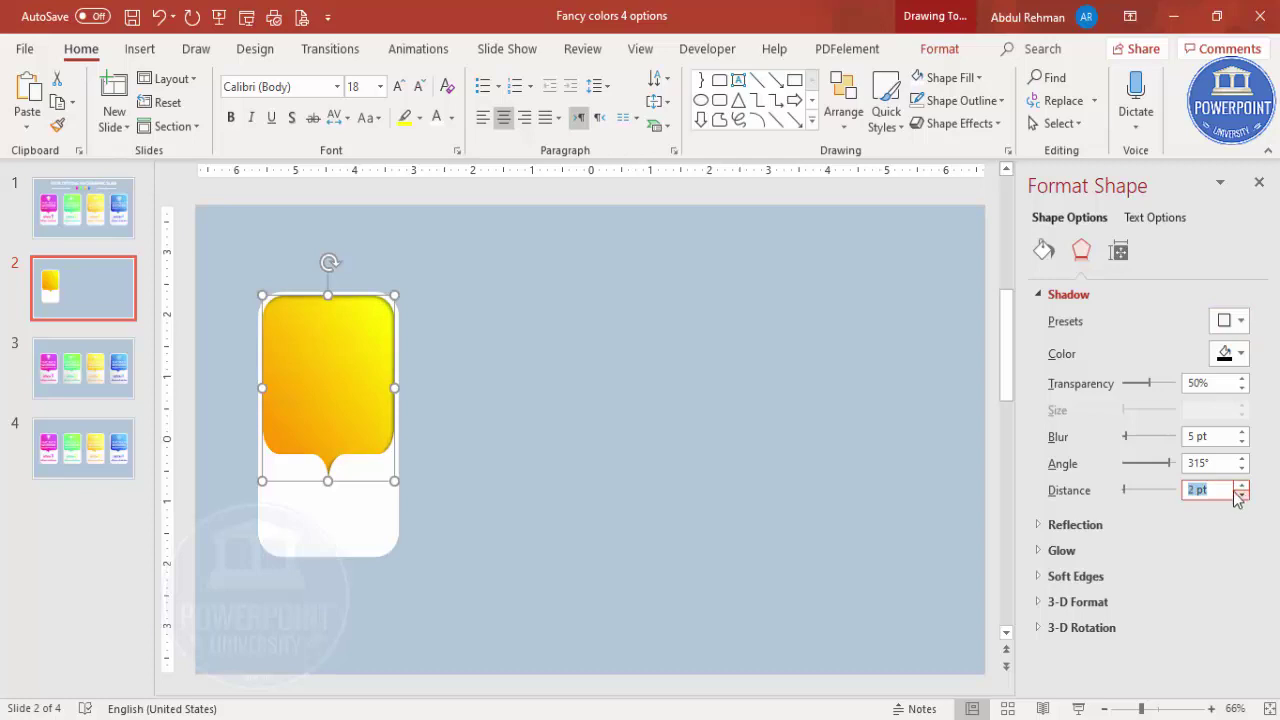
click(717, 398)
click(305, 520)
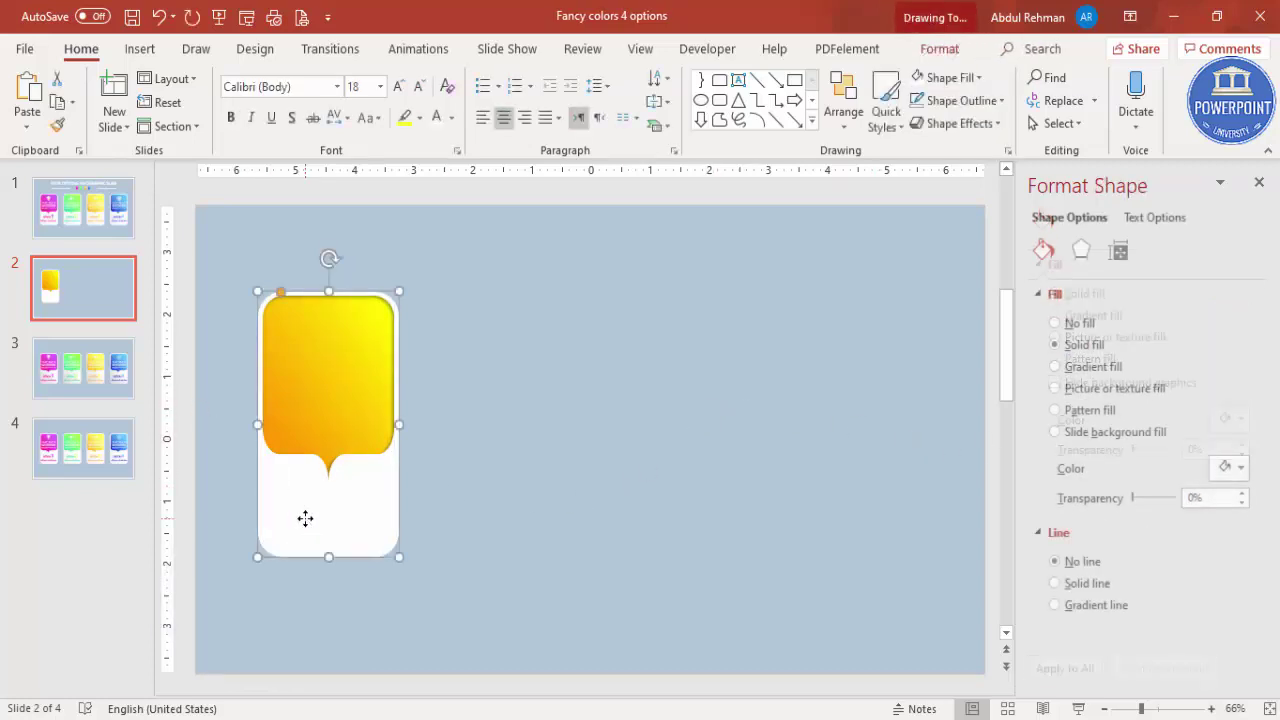
Step: Give the card an Offset: Bottom Left shadow at 12 pt distance
click(1081, 252)
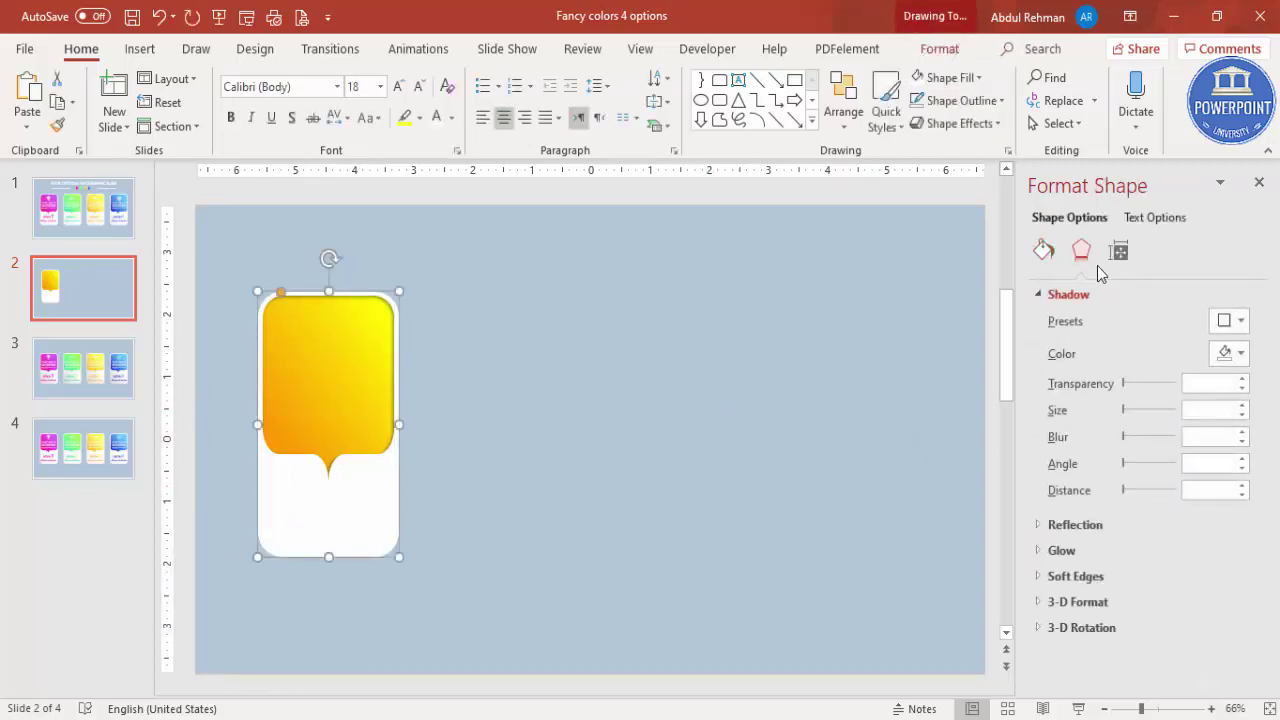
click(1229, 321)
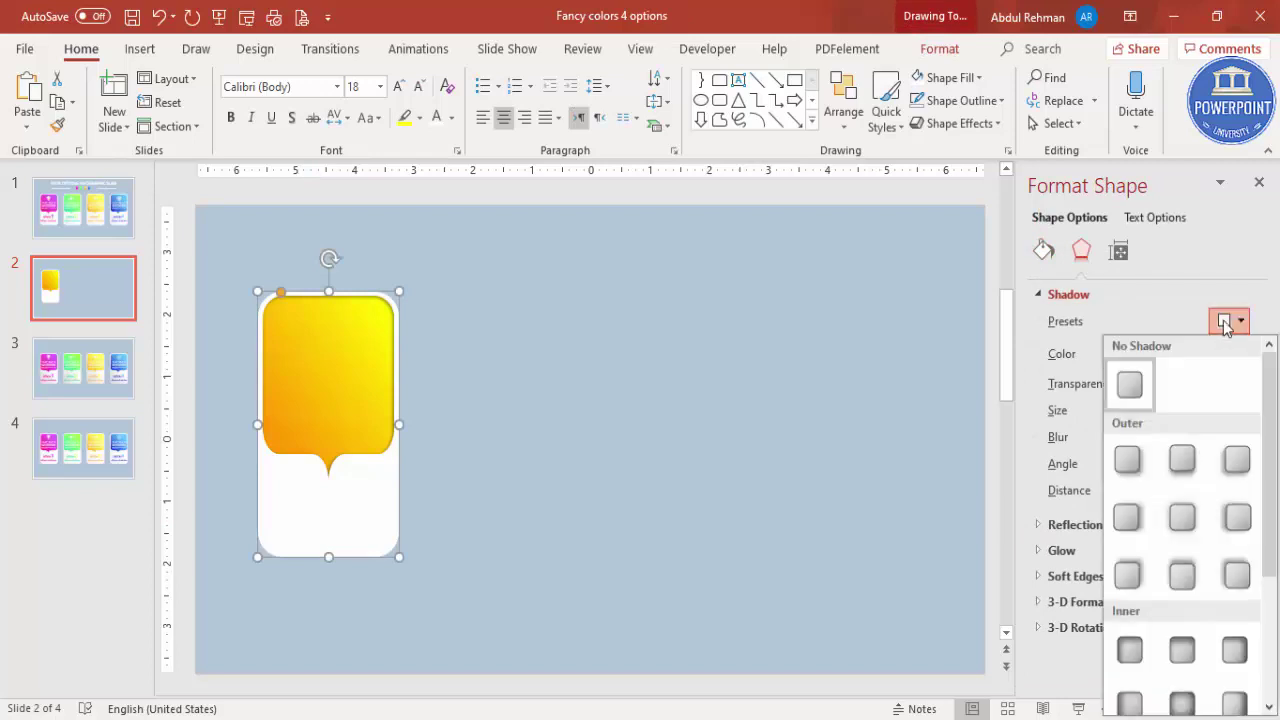
click(1240, 462)
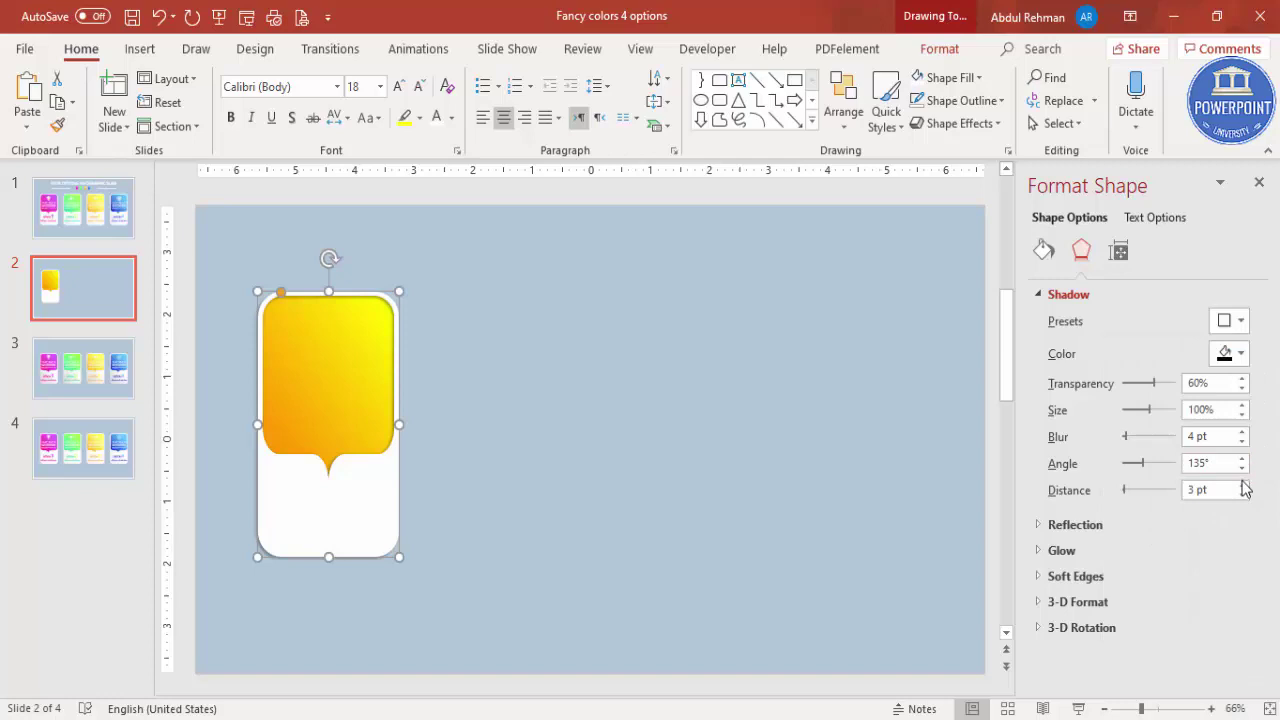
click(1243, 487)
click(1243, 487)
click(1243, 487)
click(1243, 487)
click(1243, 487)
click(1243, 487)
click(1243, 487)
Step: Raise the card's shadow blur to 13 pt
click(1243, 433)
click(1243, 433)
click(1243, 433)
click(1243, 433)
click(1243, 433)
click(1243, 433)
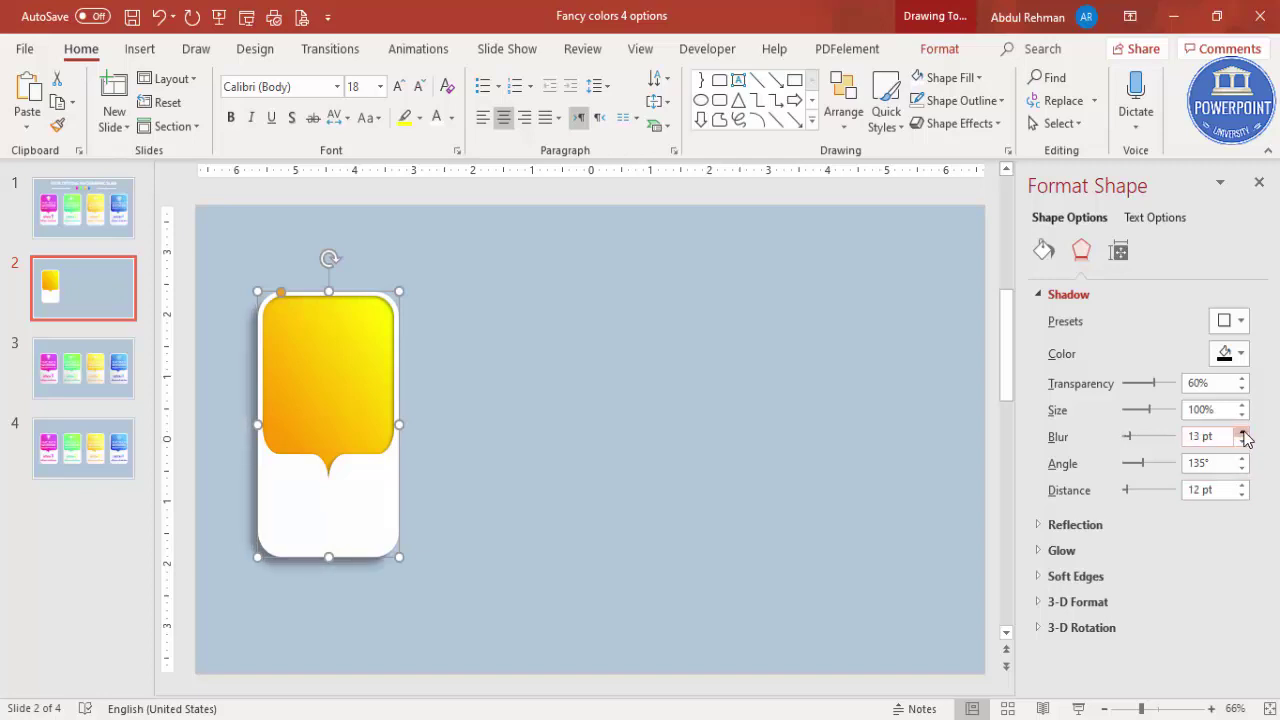
click(503, 425)
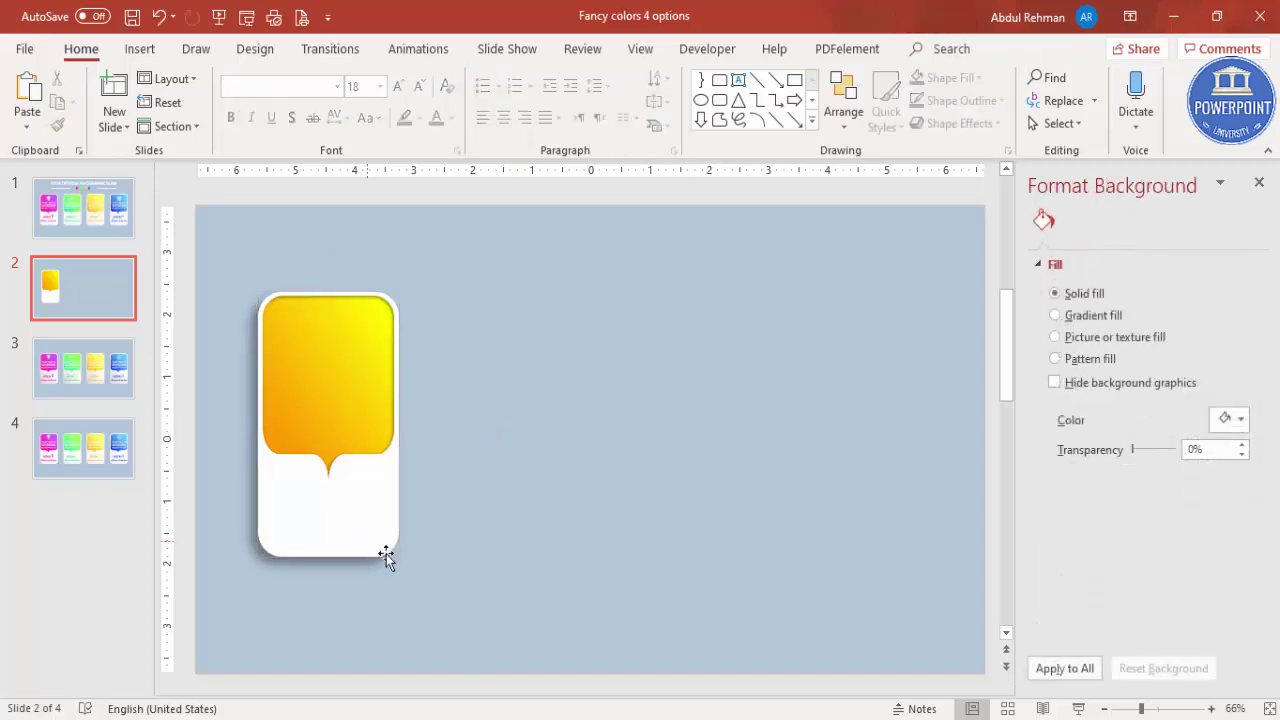